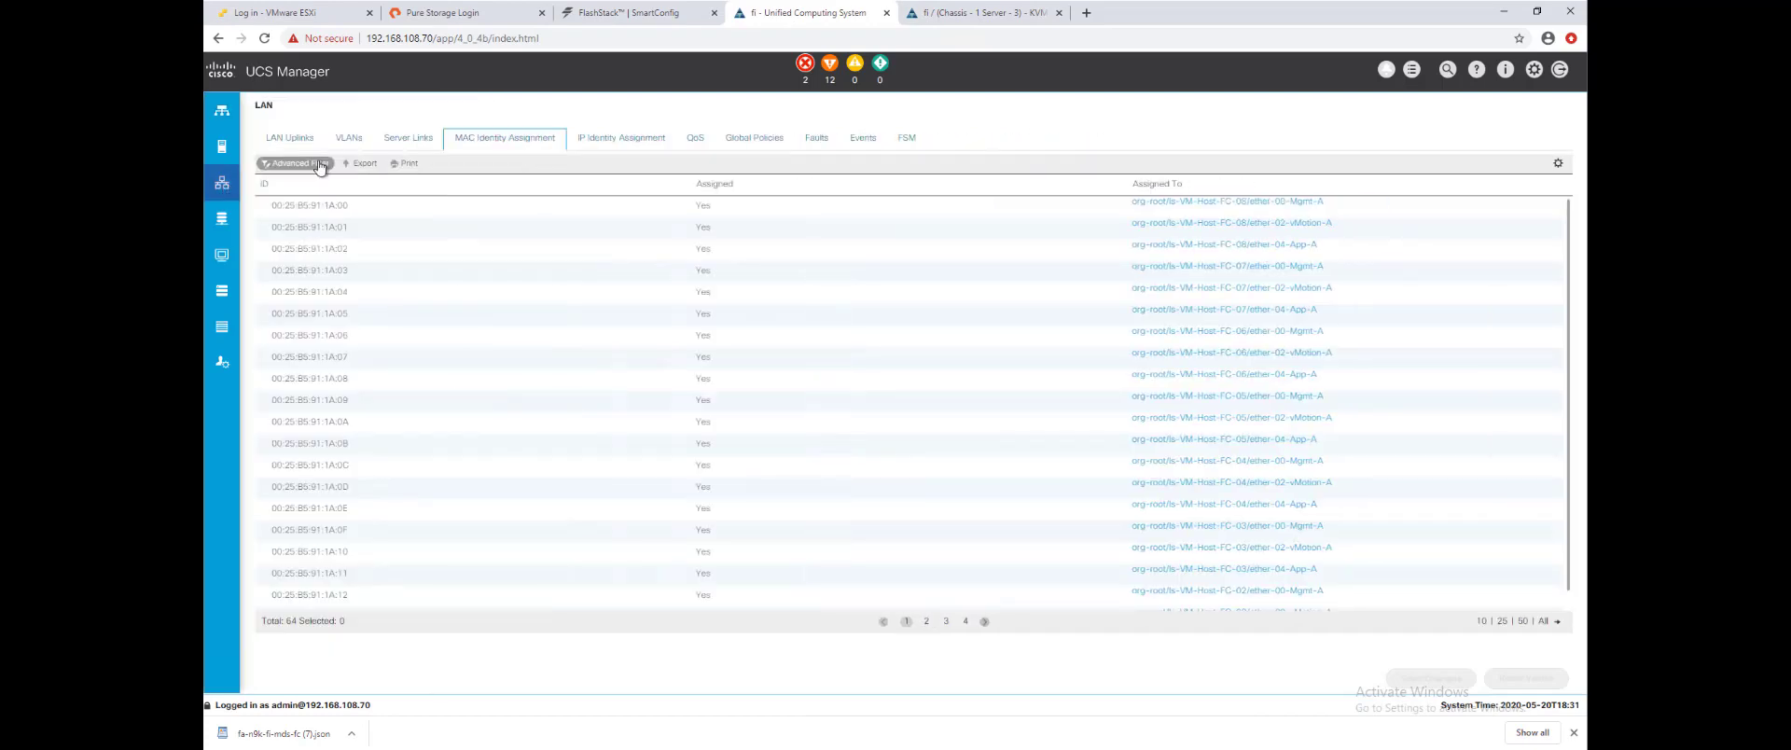
# - Filter the MAC identity assignments to entries whose Assigned To value matches the wildcard Mgmt-A
pyautogui.click(320, 166)
pyautogui.click(854, 395)
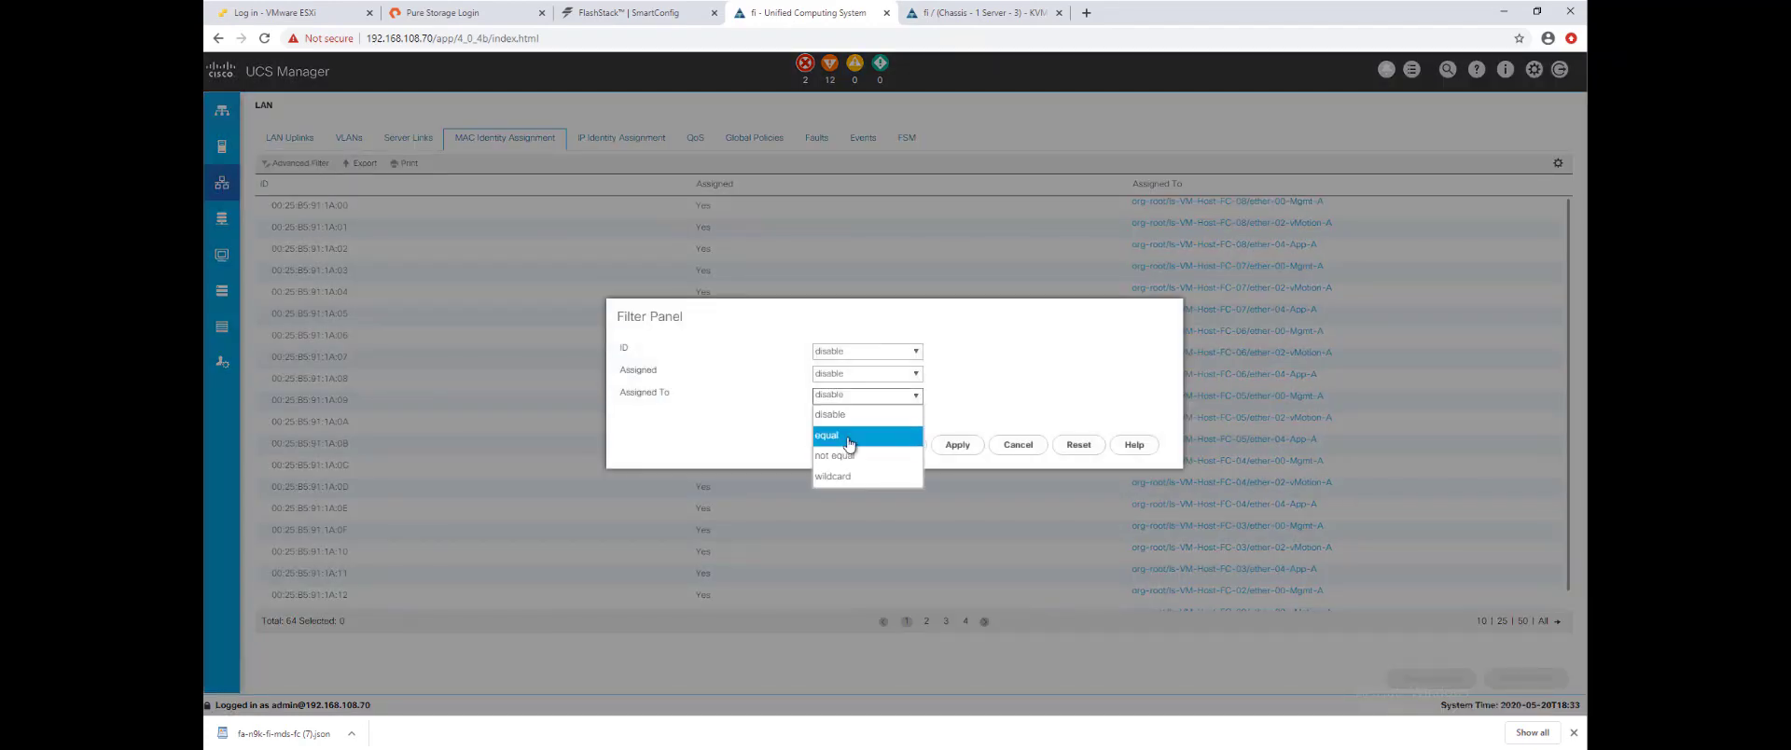
pyautogui.click(850, 437)
pyautogui.click(994, 396)
pyautogui.write('Mgmt-A')
pyautogui.click(910, 395)
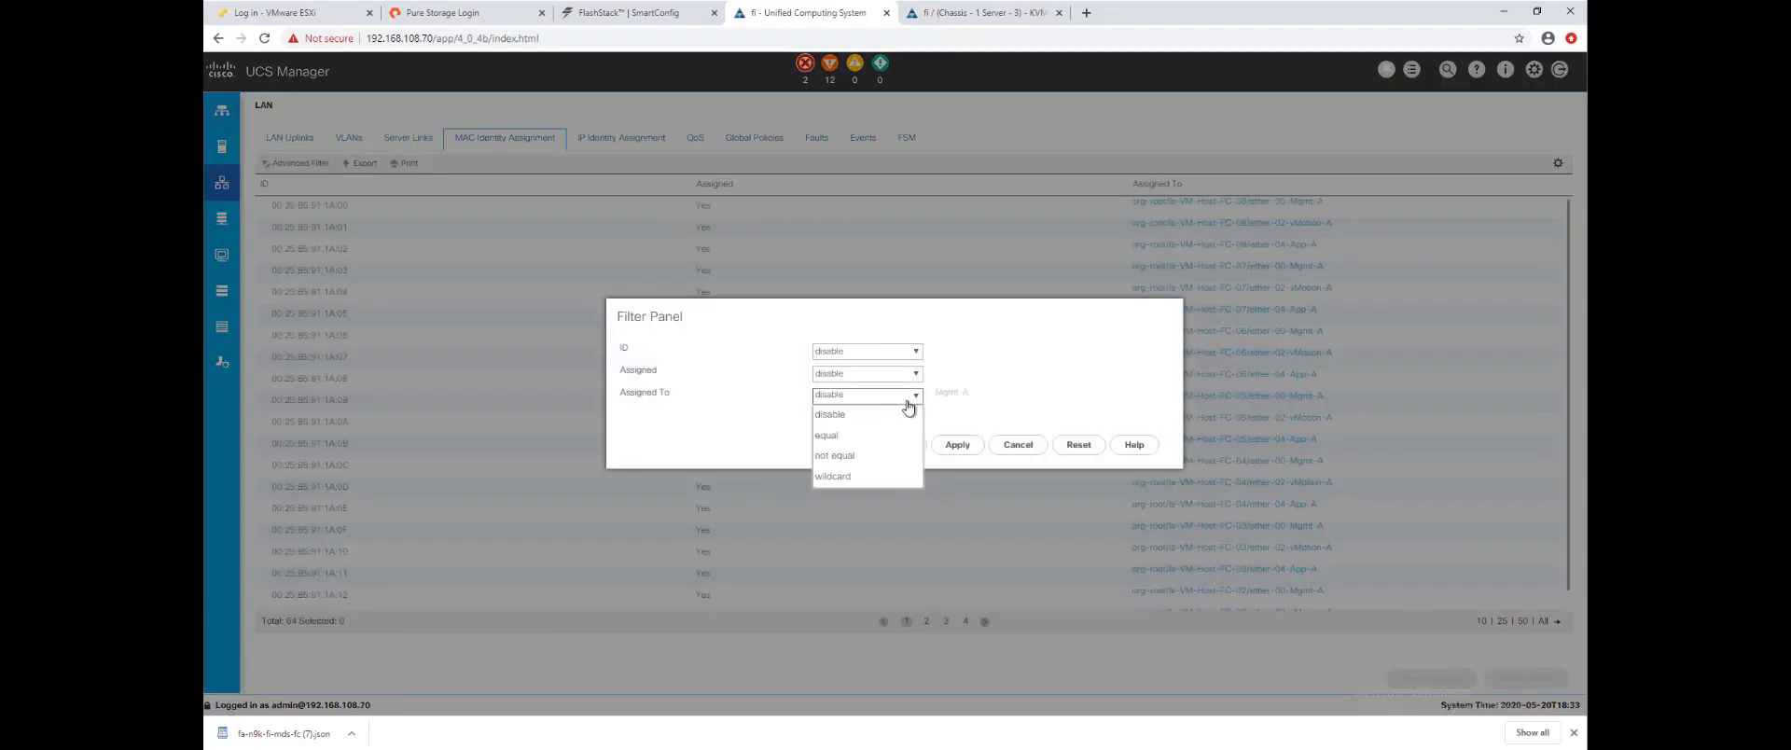
pyautogui.click(844, 476)
pyautogui.click(957, 445)
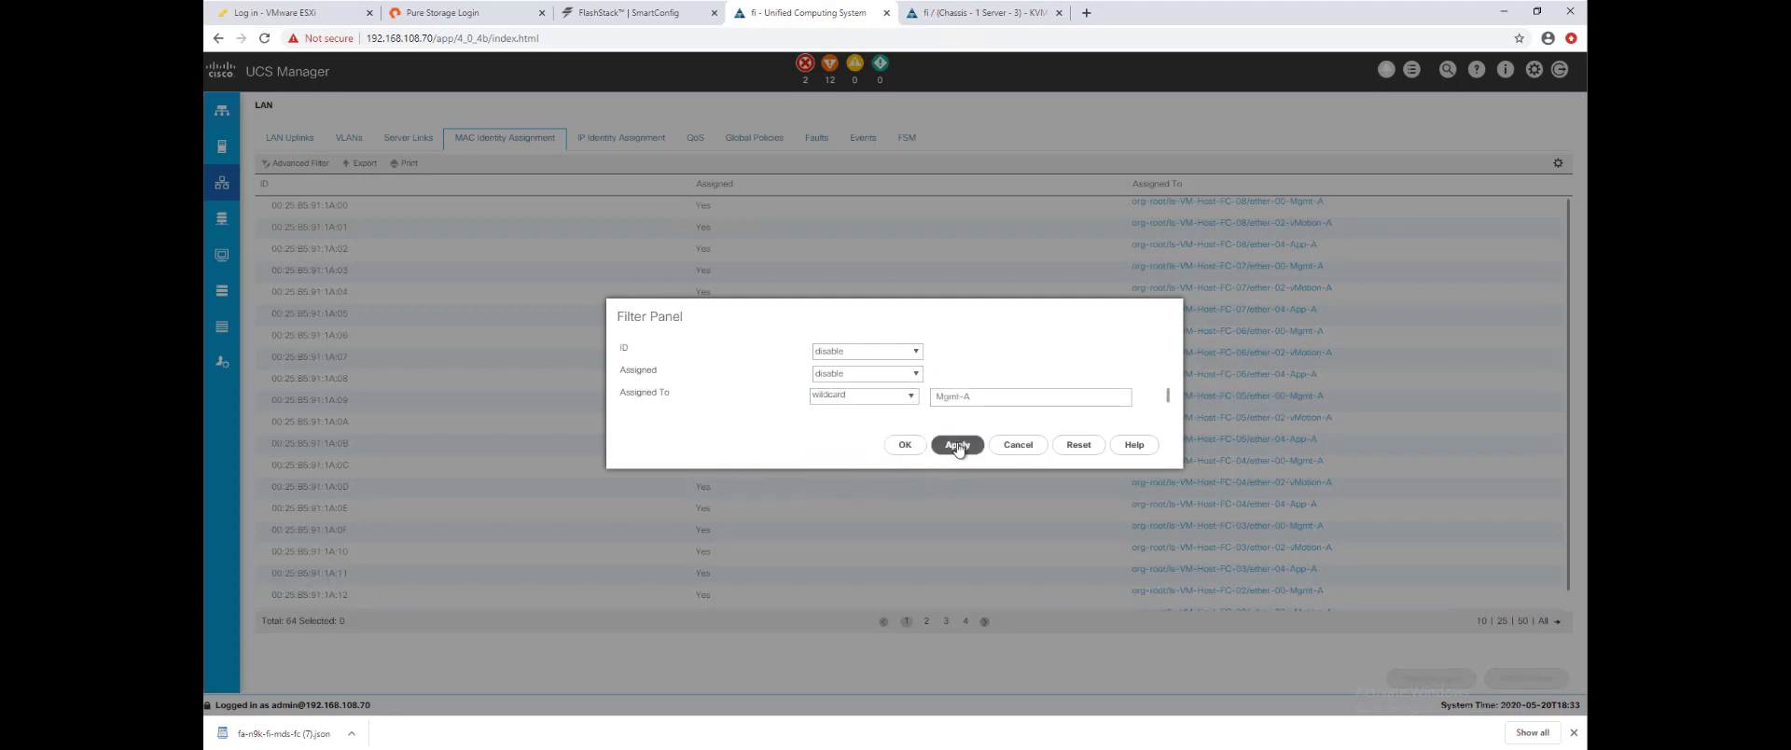
pyautogui.click(904, 445)
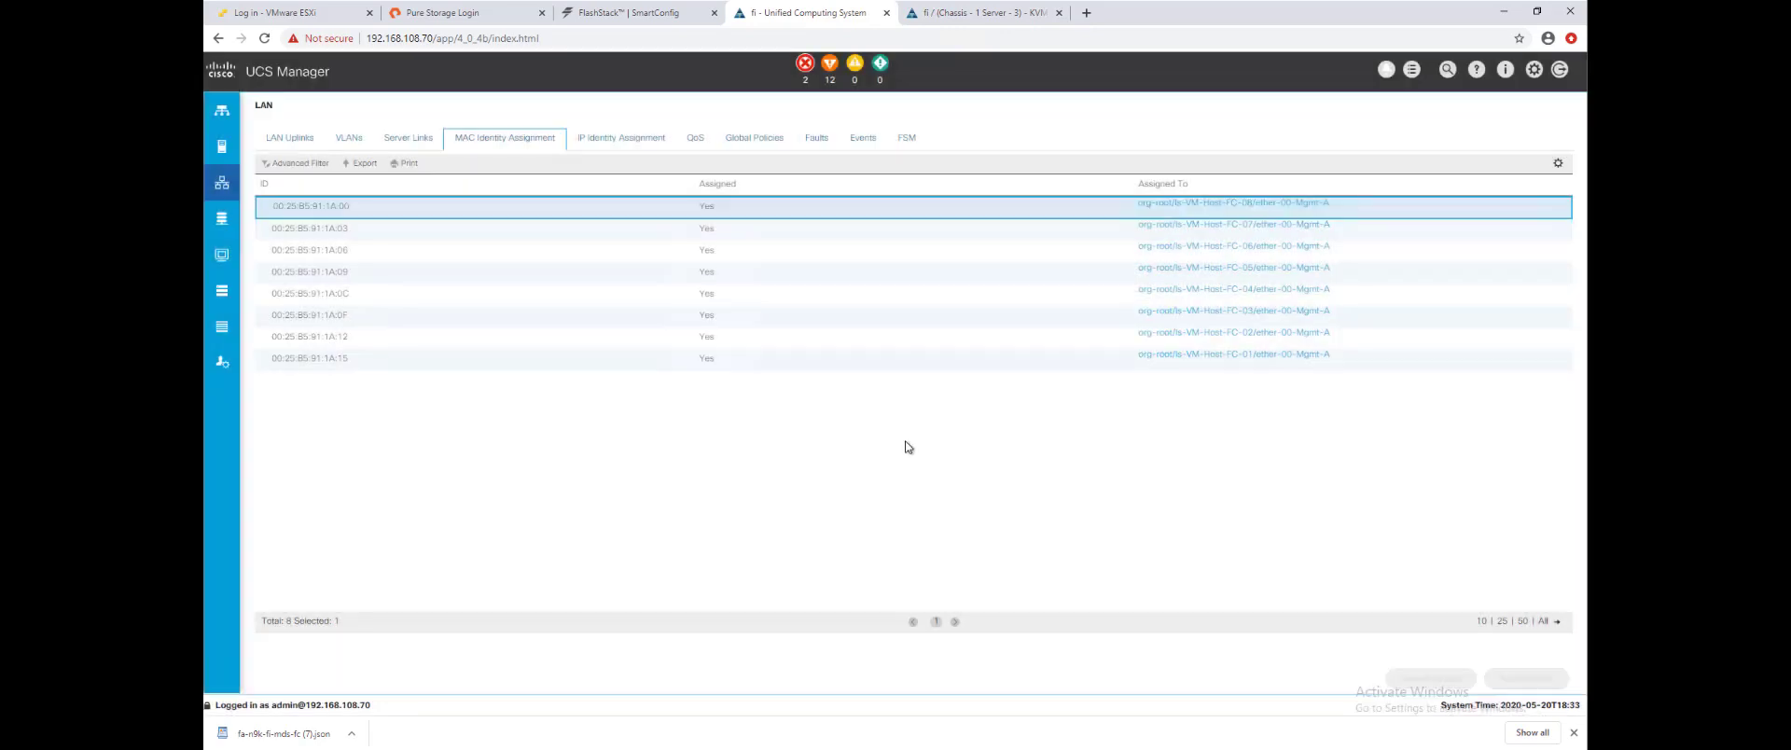
# - Export the filtered MAC assignments to a file named MAC and open the downloaded MAC.csv
pyautogui.click(352, 165)
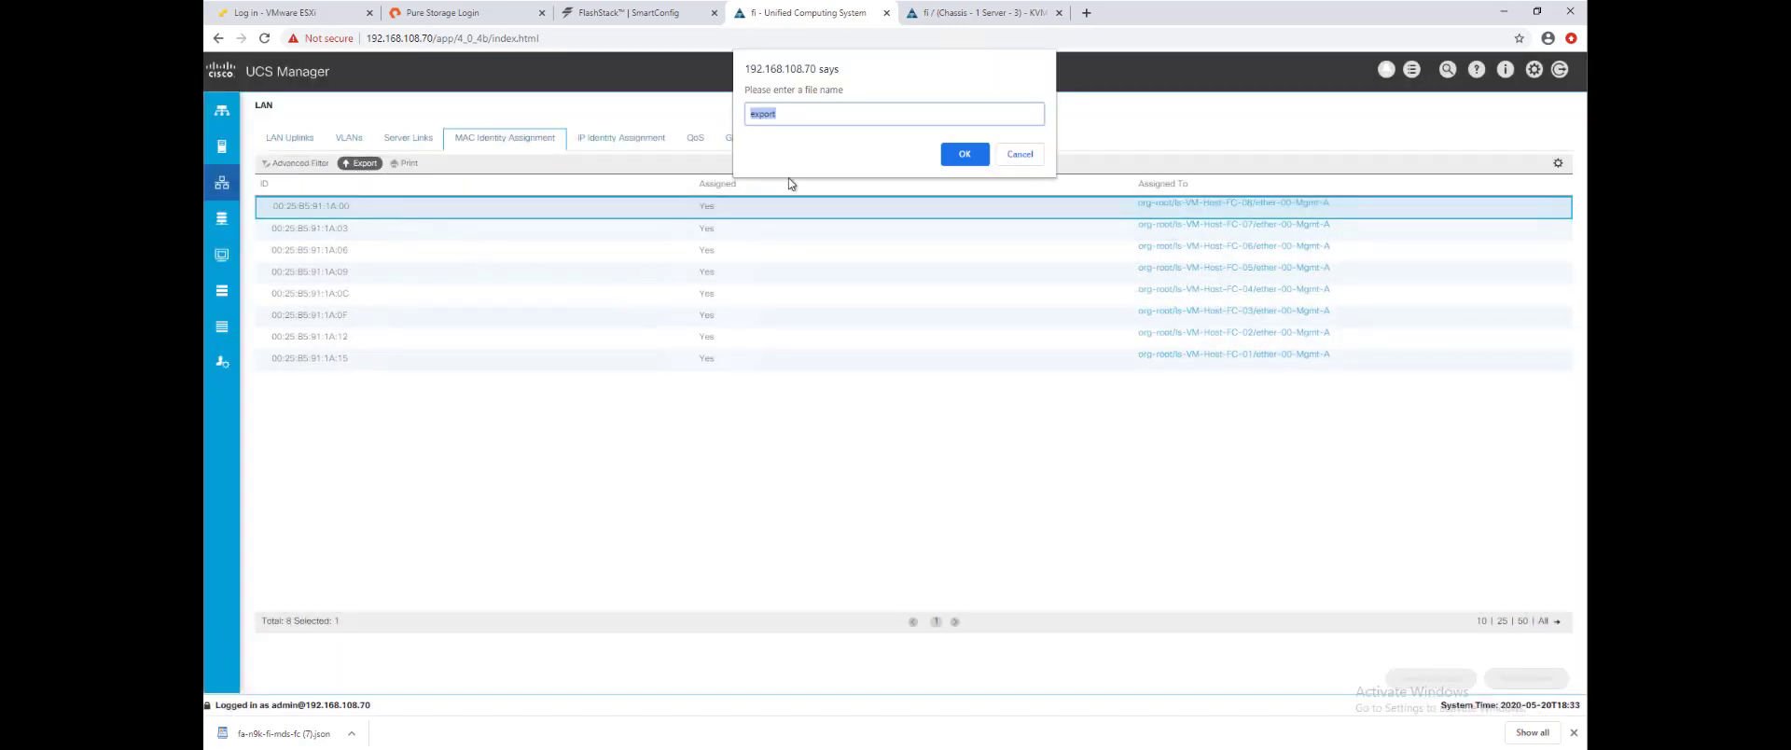
pyautogui.click(837, 117)
pyautogui.moveTo(837, 117); pyautogui.dragTo(730, 113)
pyautogui.write('MAC')
pyautogui.click(964, 154)
pyautogui.click(290, 737)
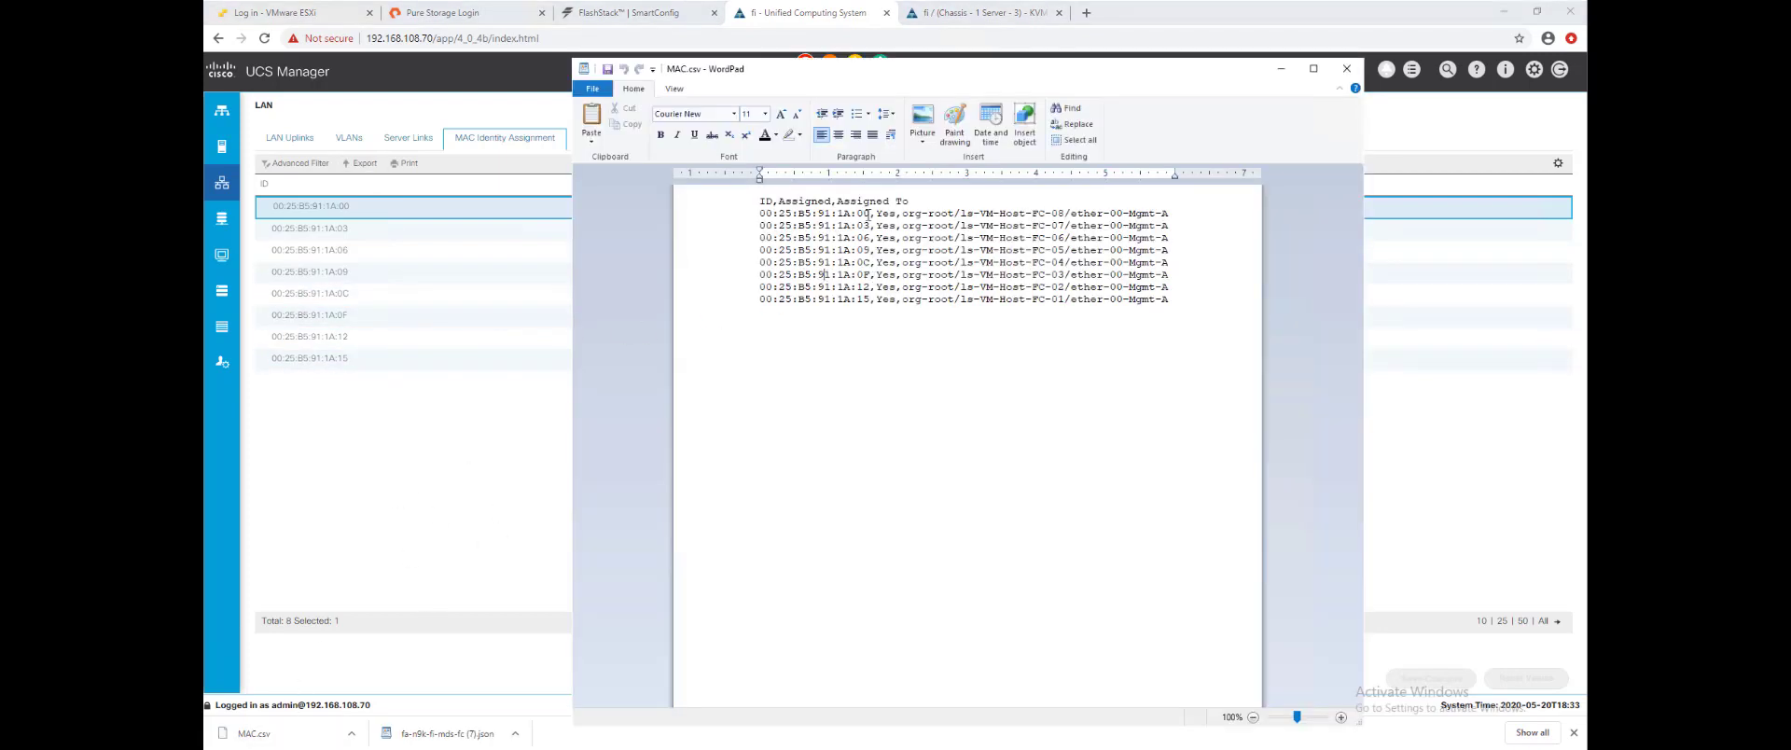
# - Examine the MAC addresses in MAC.csv, and open VCF_SC_v1.csv from the SmartConfig folder to review its MAC and IP columns
pyautogui.moveTo(868, 213); pyautogui.dragTo(754, 222)
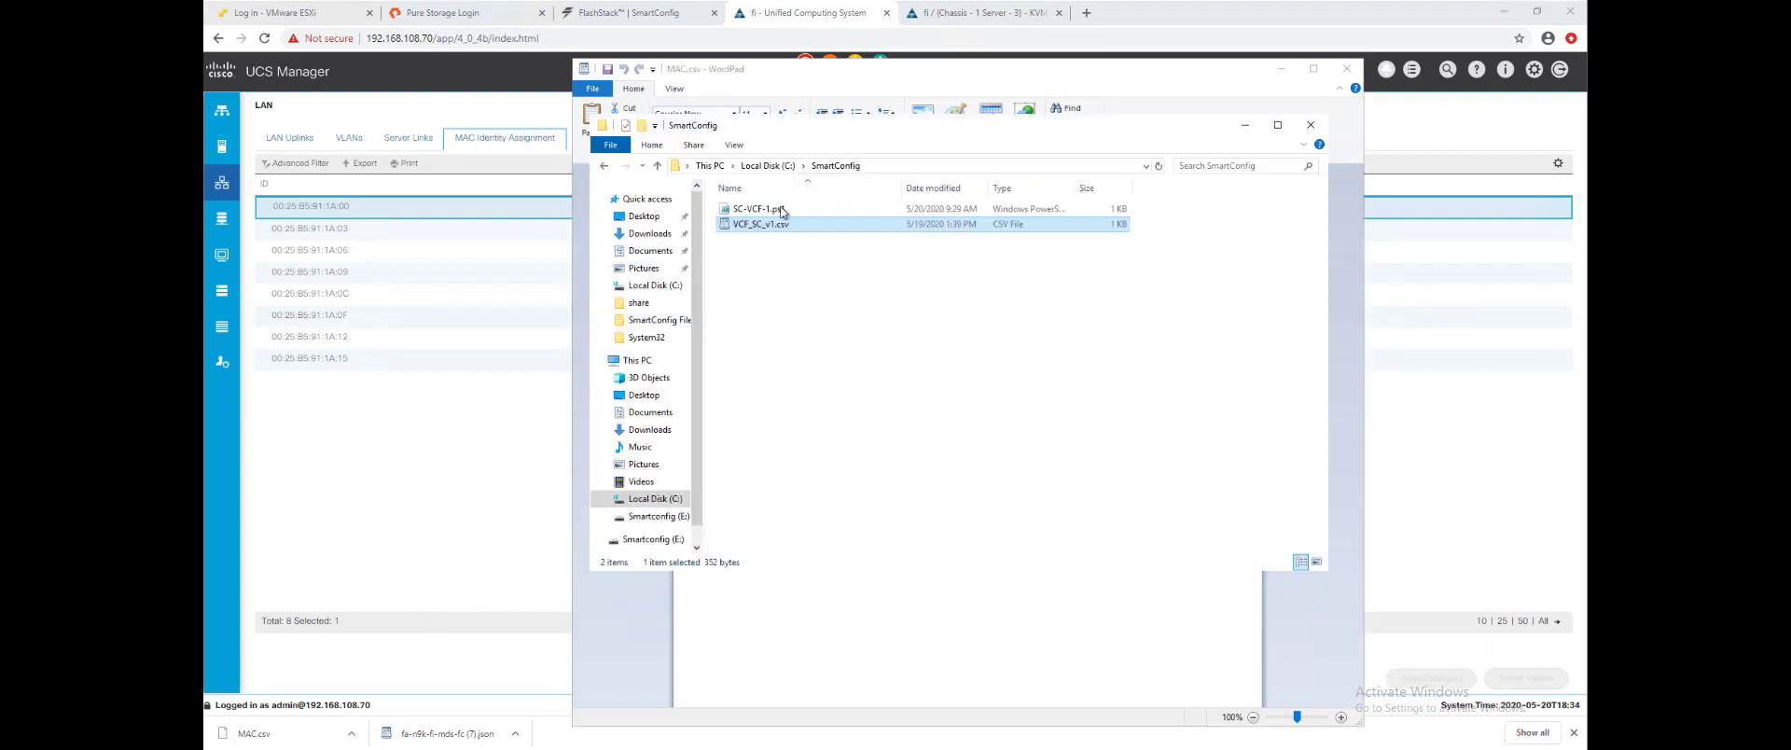
pyautogui.doubleClick(781, 229)
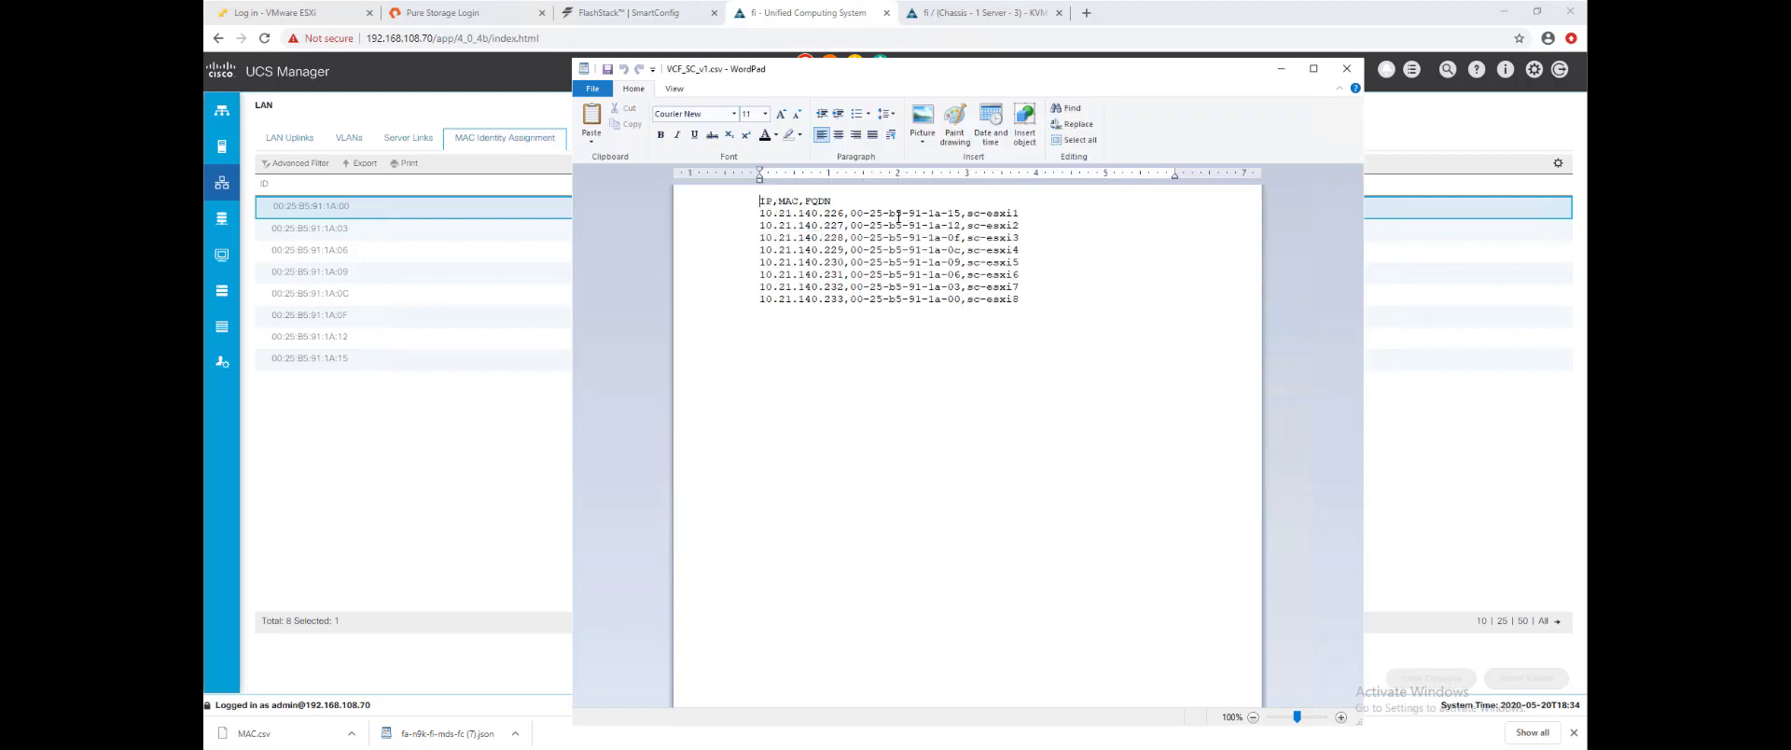
pyautogui.moveTo(960, 213); pyautogui.dragTo(850, 213)
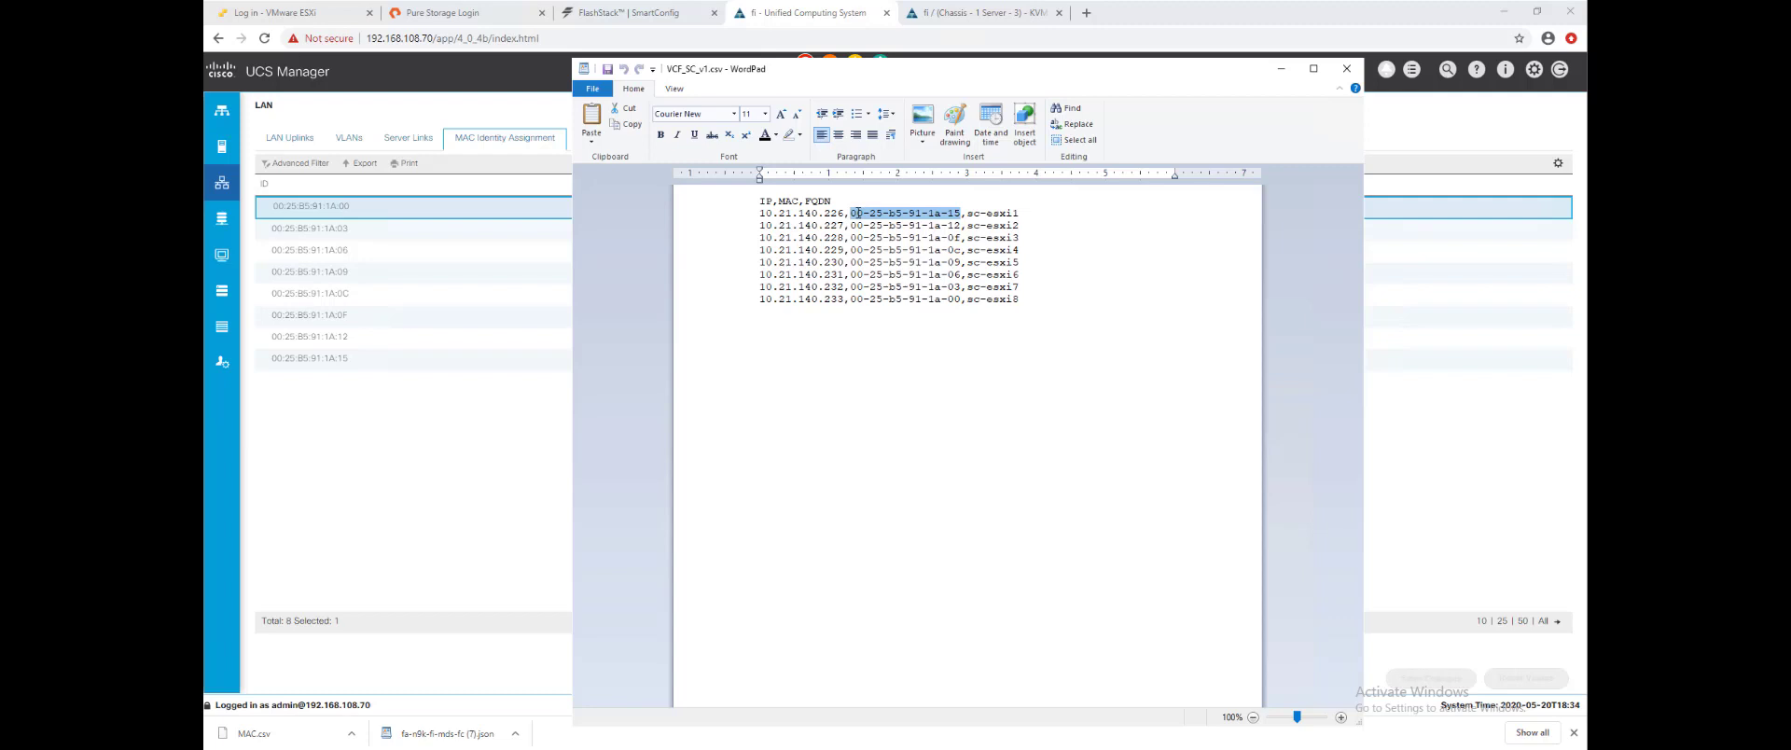
pyautogui.click(779, 200)
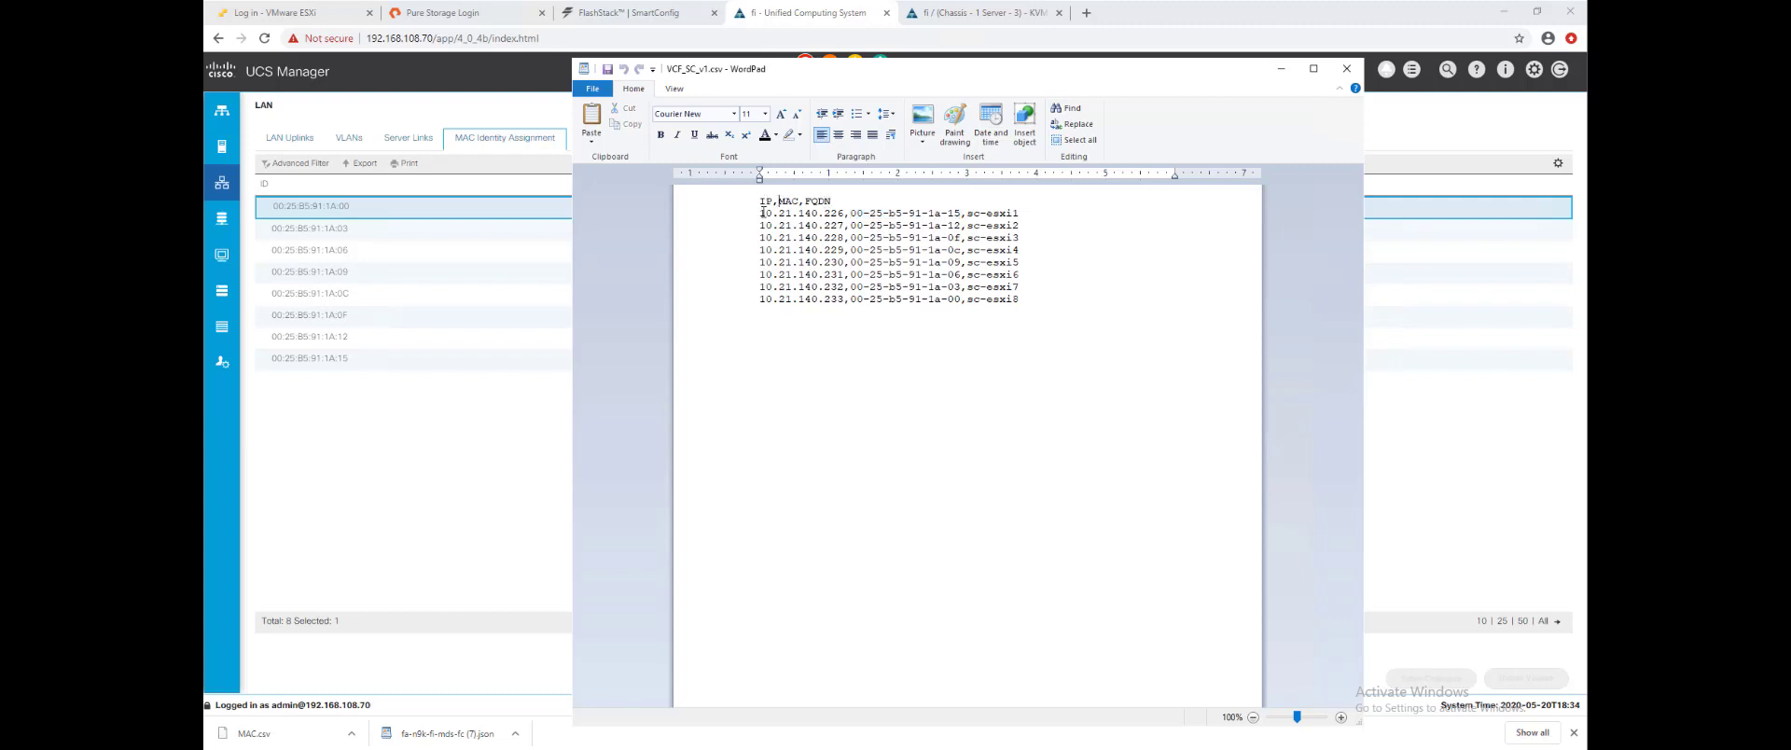
pyautogui.moveTo(762, 212); pyautogui.dragTo(840, 212)
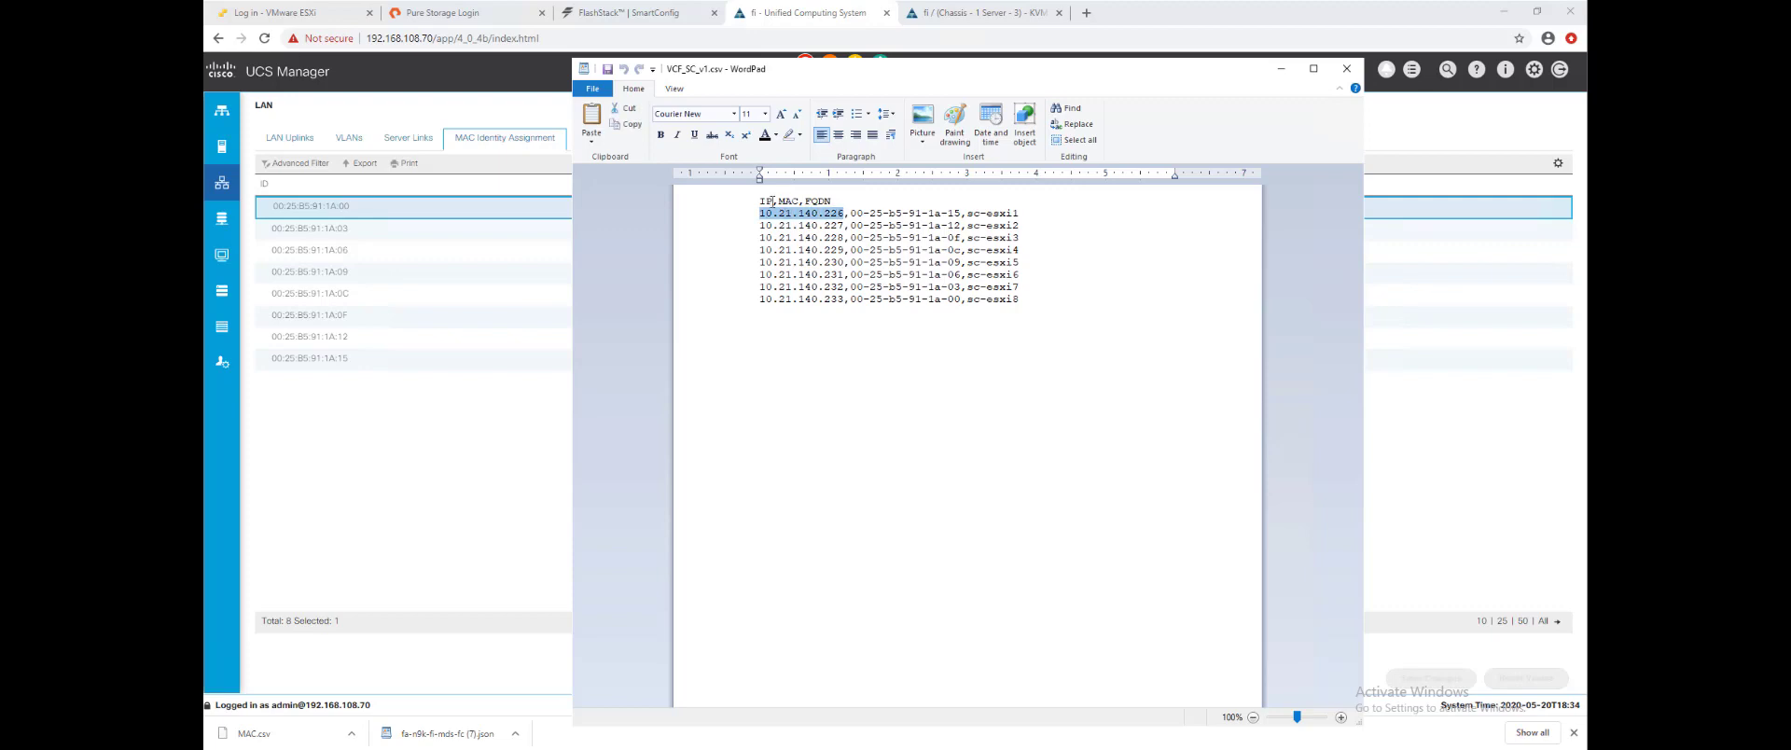
# - Switch to PowerShell ISE and review the prompts and the DNS and DHCP commands in the SC-VCF-1.ps1 script
pyautogui.hotkey('alt', 'Tab')
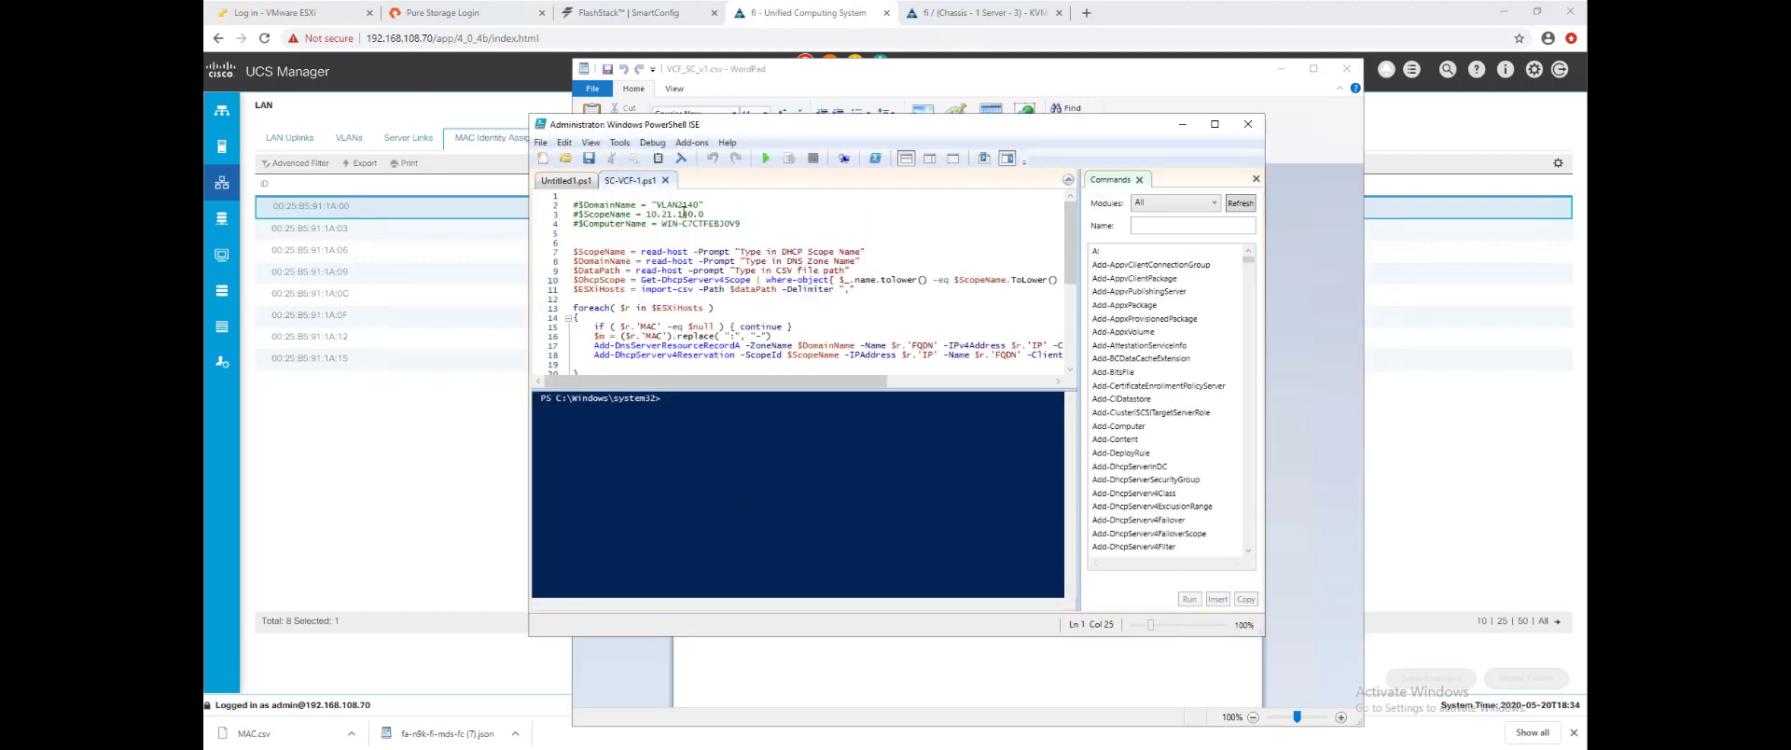
pyautogui.scroll(-1, 687, 259)
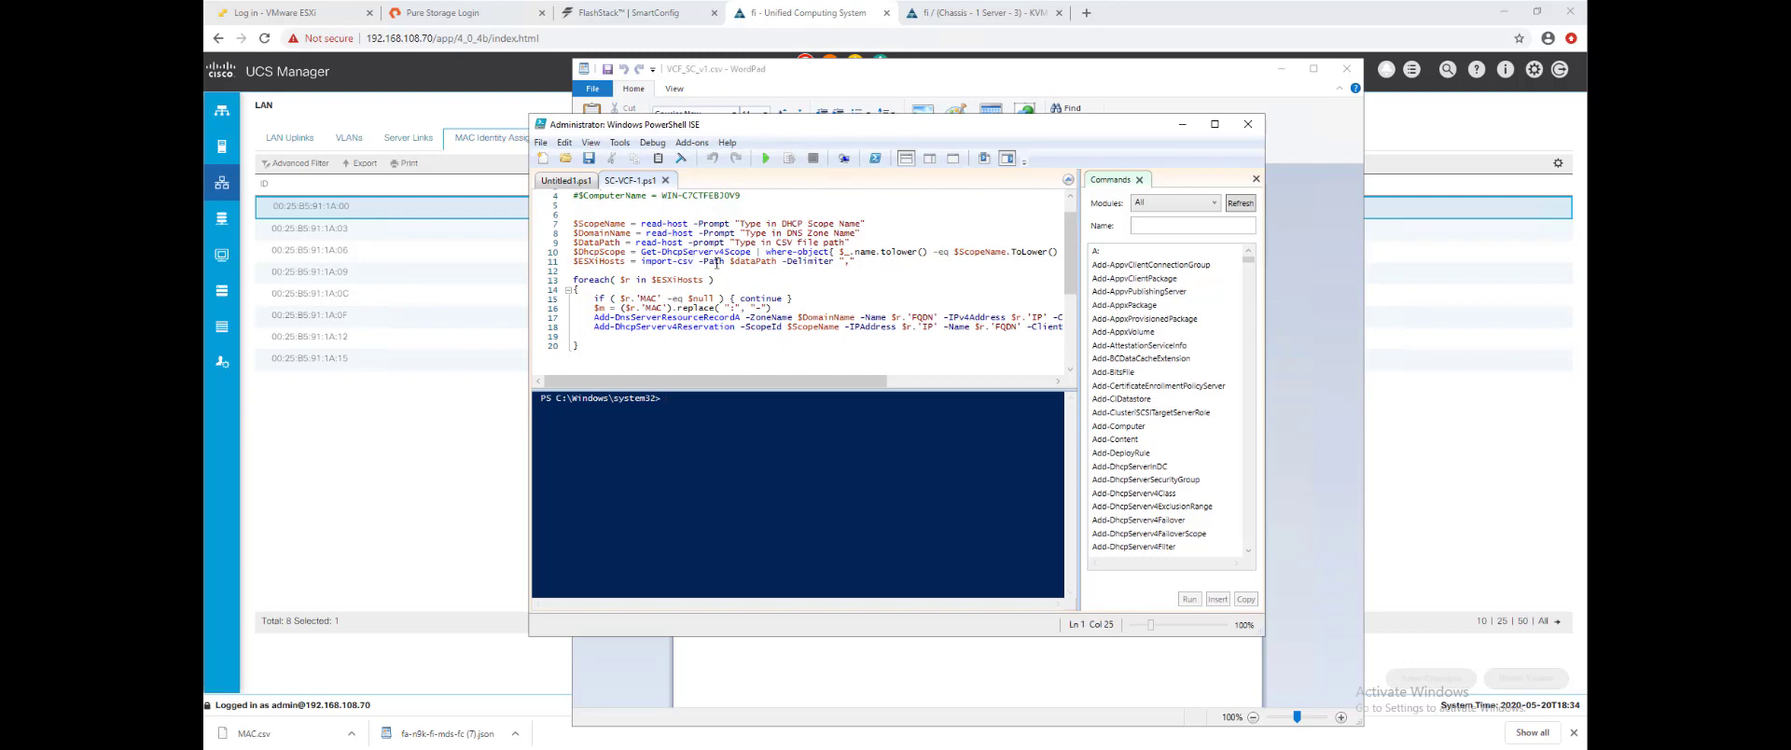
pyautogui.scroll(-1, 716, 264)
pyautogui.scroll(1, 719, 264)
pyautogui.scroll(-1, 726, 260)
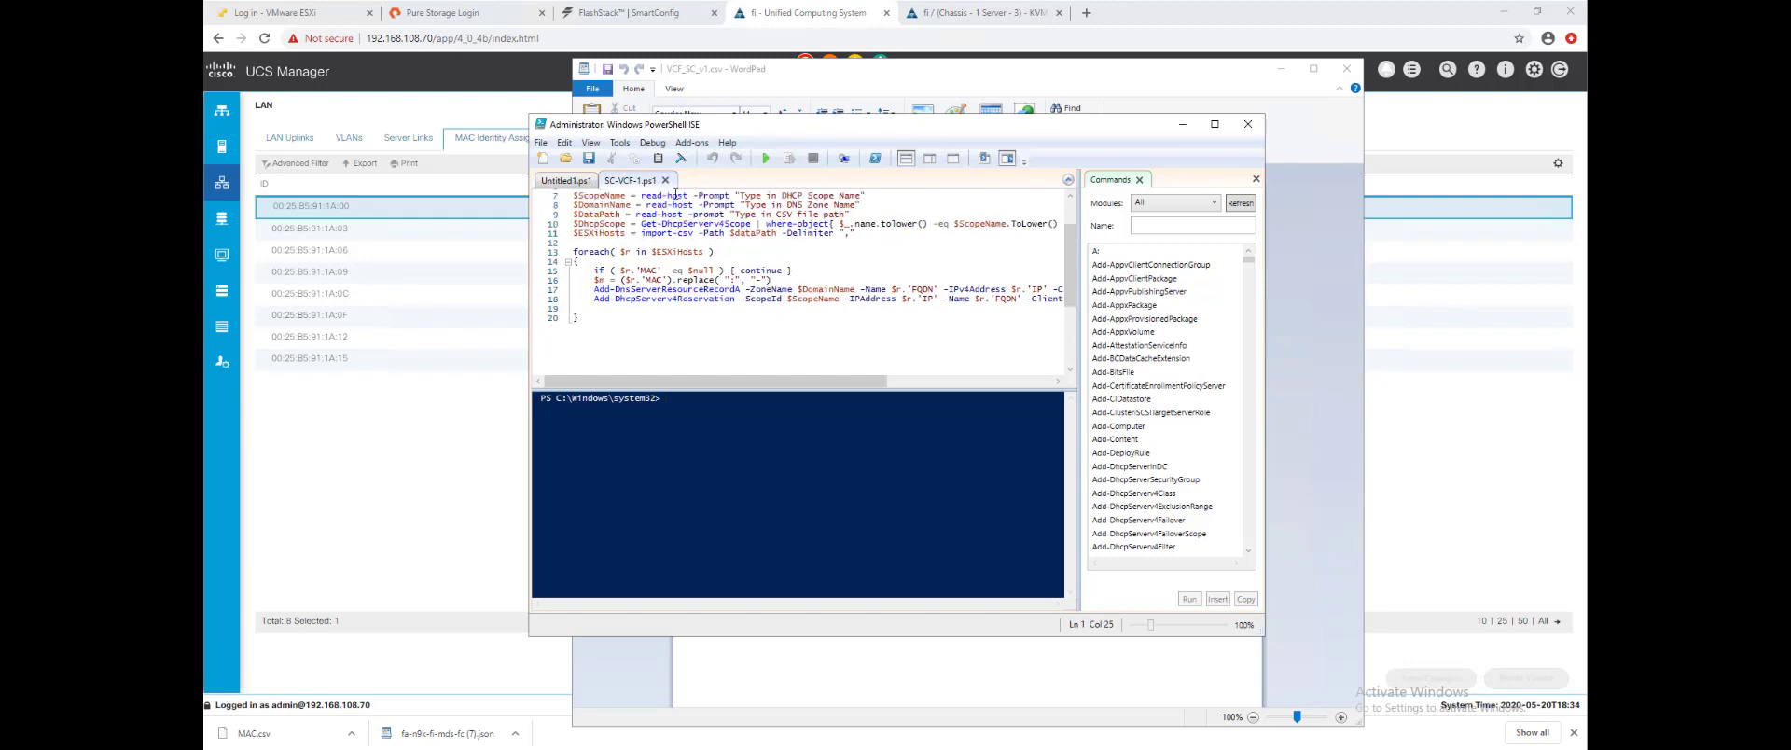
# - Check the puretec.purestorage.com forward zone in DNS Manager and the reservations of the 10.21.140.0 scope in the DHCP console
pyautogui.hotkey('alt', 'Tab')
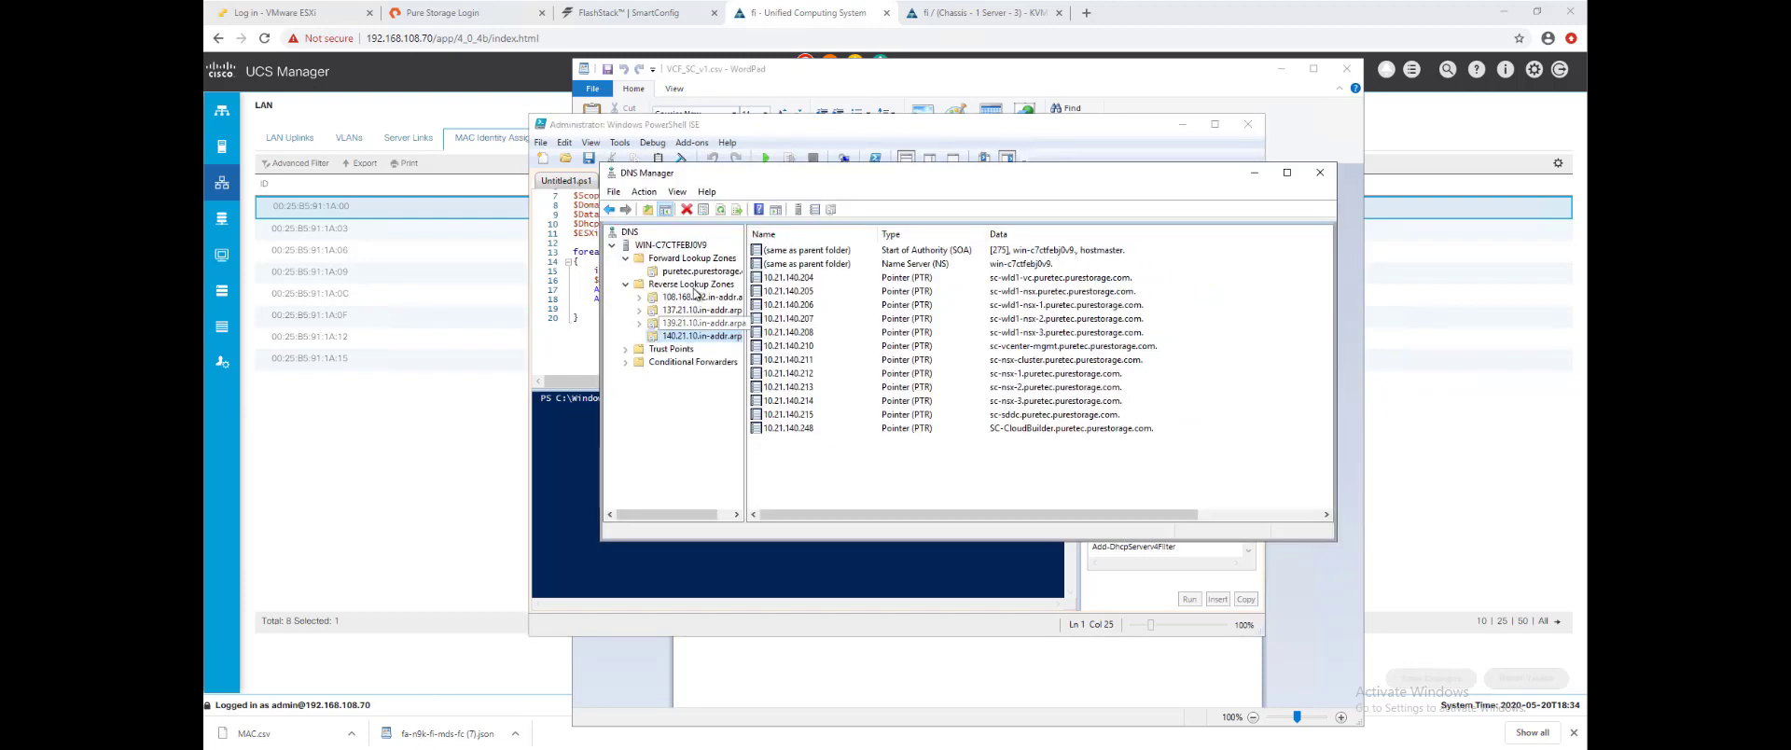
pyautogui.click(684, 273)
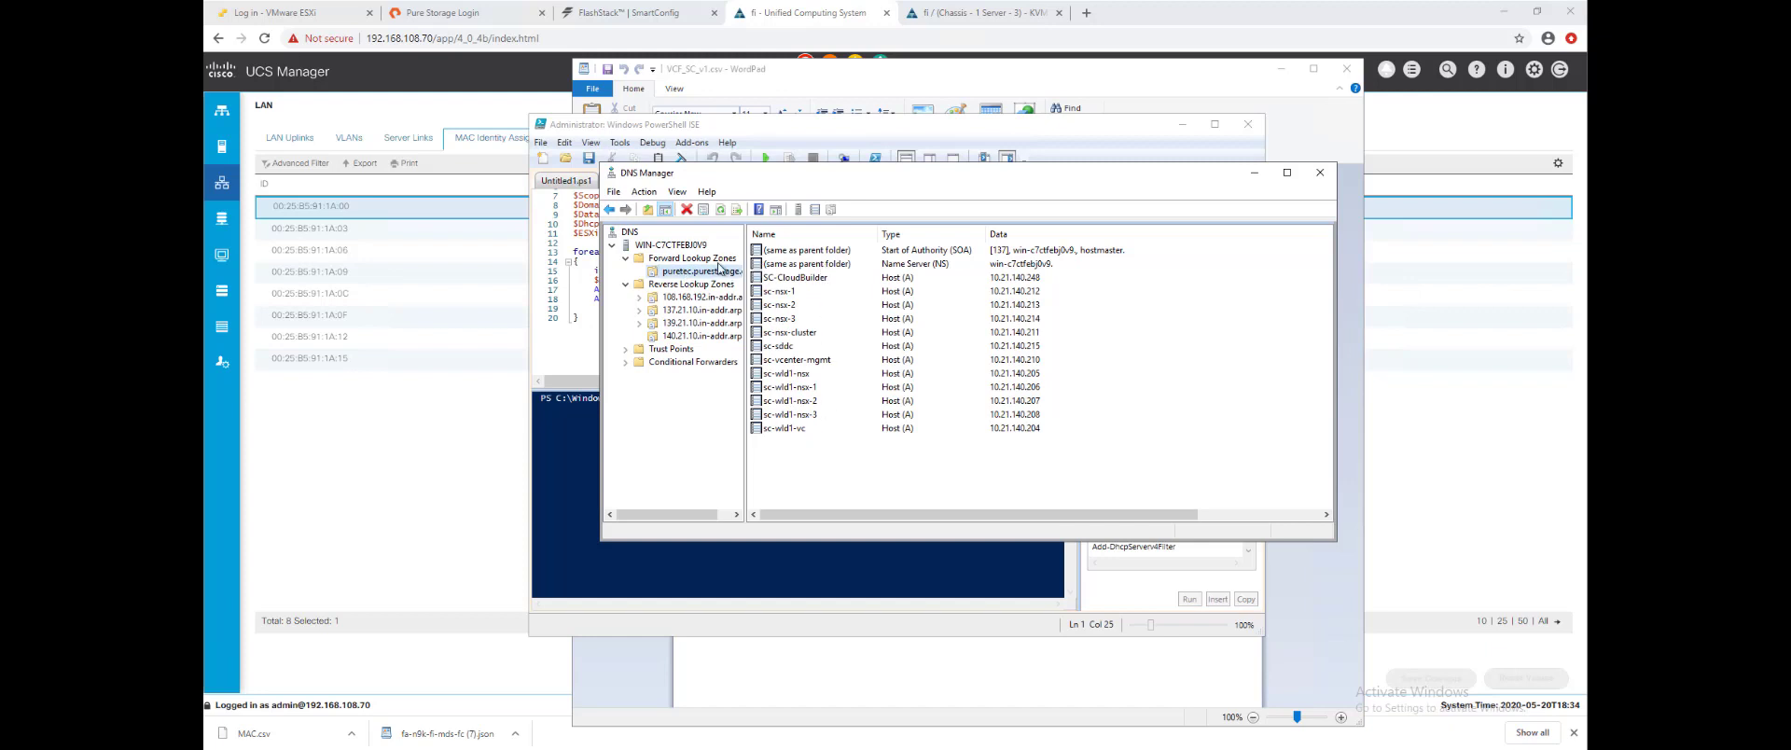
pyautogui.hotkey('alt', 'Tab')
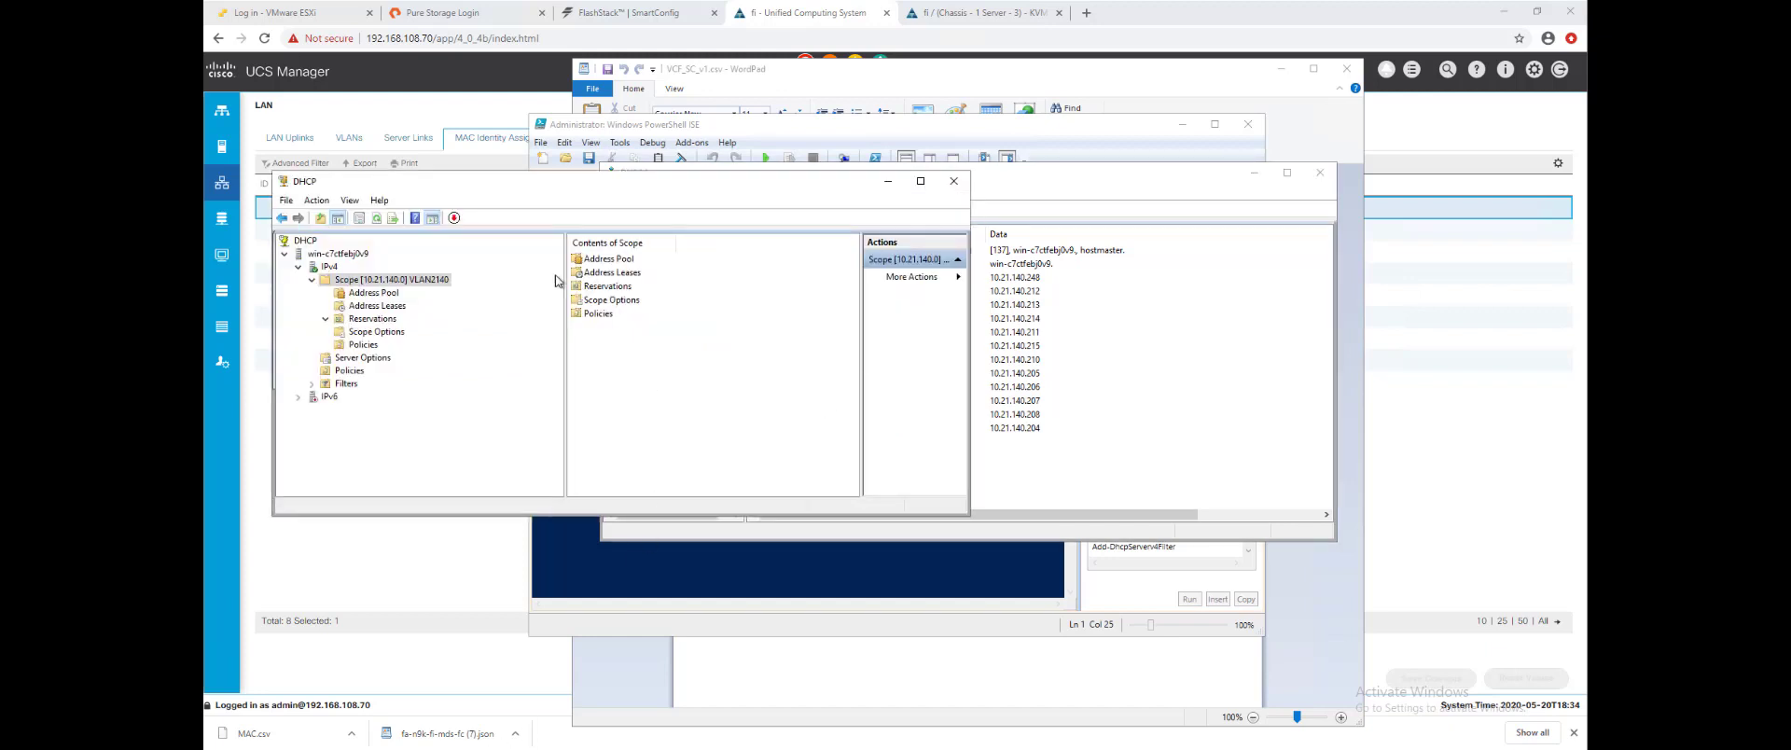
pyautogui.click(352, 319)
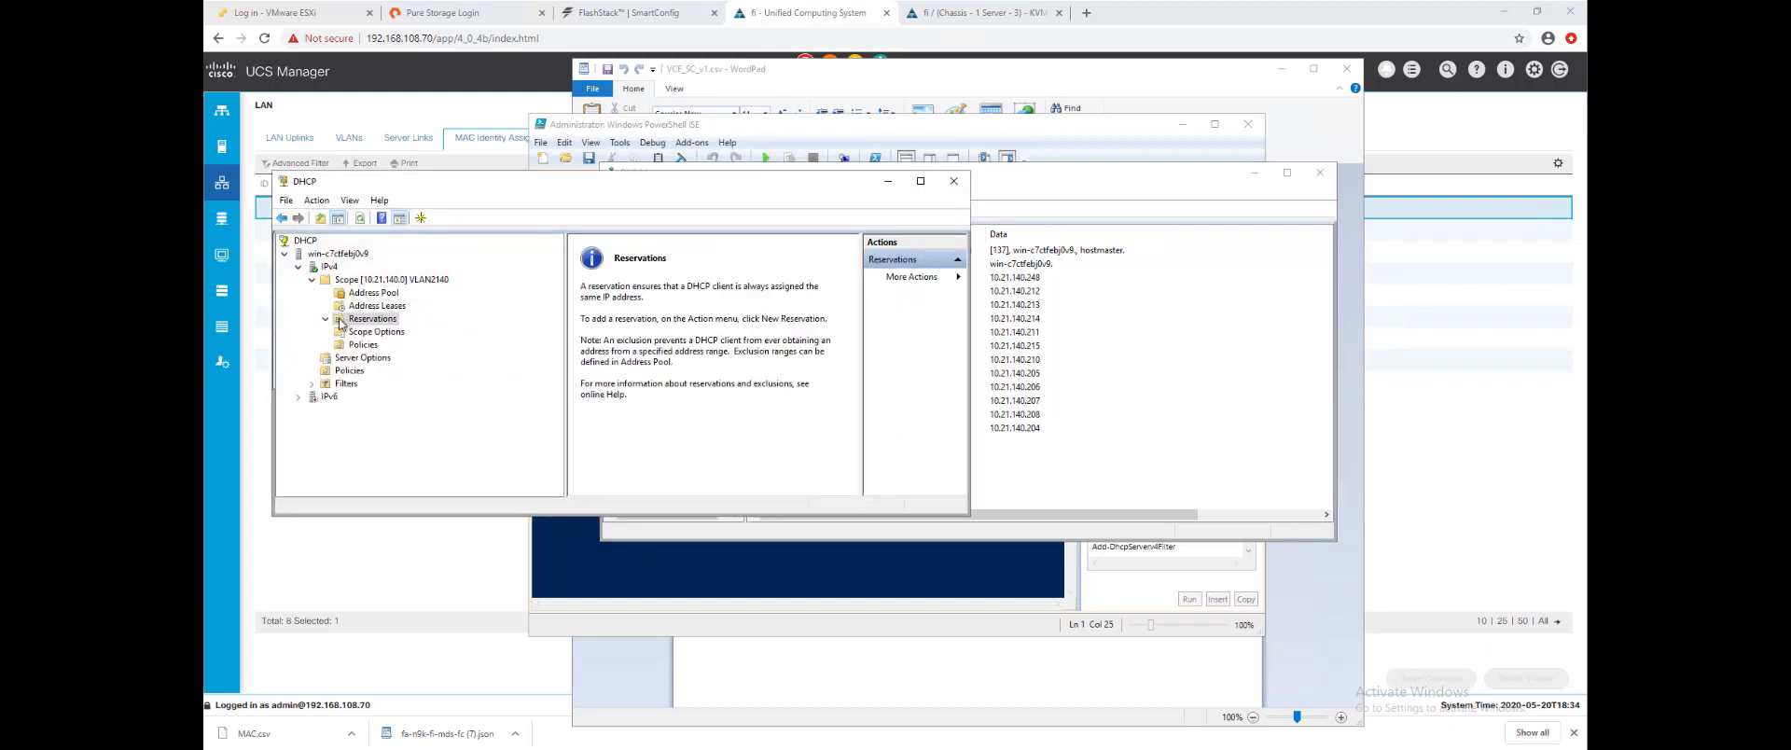
pyautogui.click(355, 281)
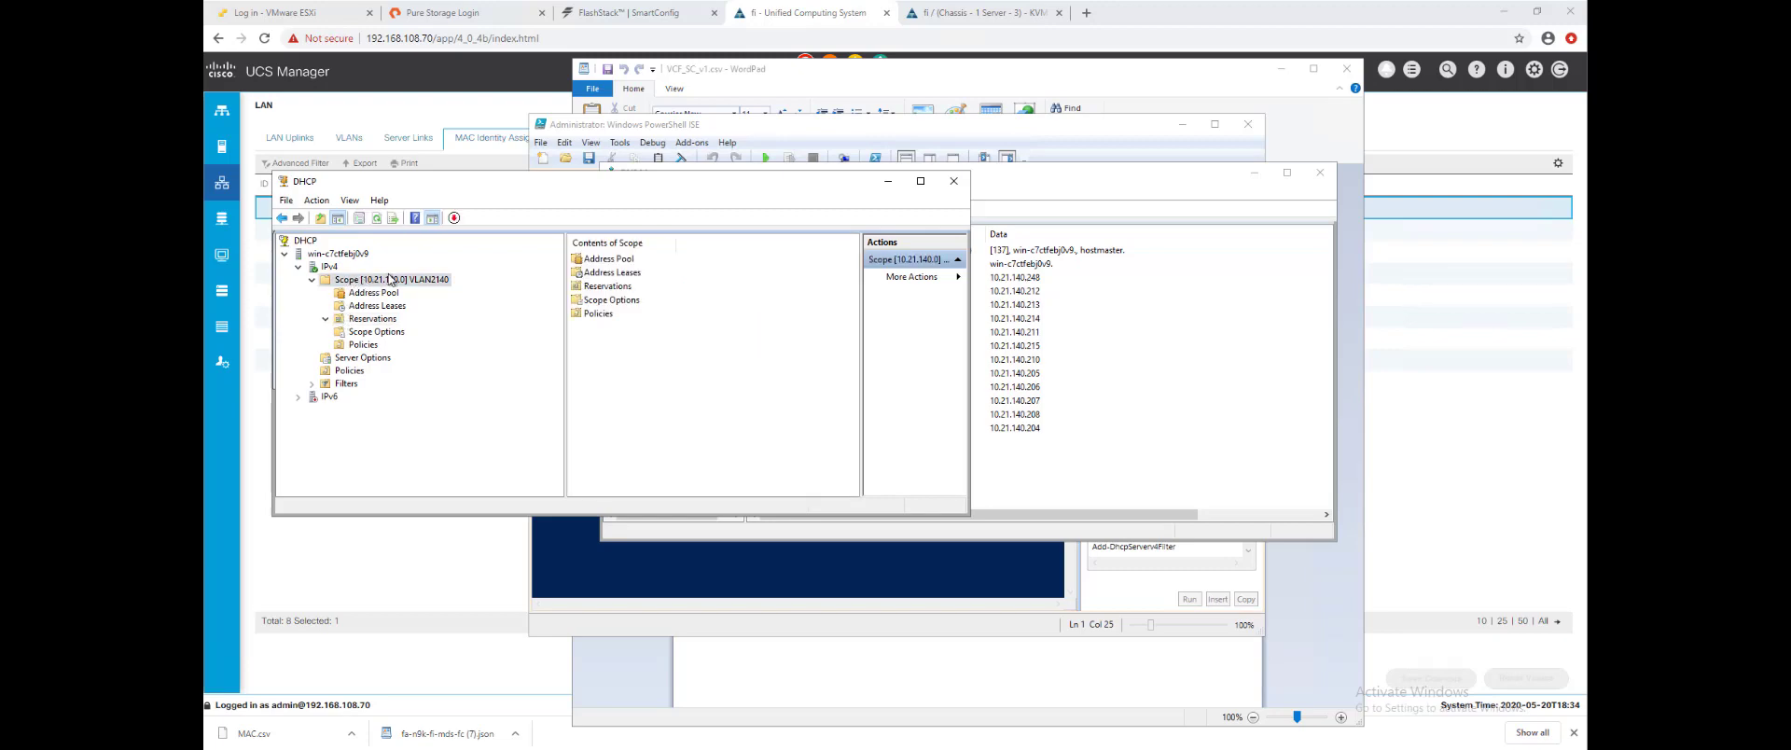
# - Run SC-VCF-1.ps1 in PowerShell ISE with DHCP scope 10.21.140.0, DNS zone puretec.purestorage.com and CSV path C:\SmartConfig\VCF_SC_v1.csv
pyautogui.click(700, 625)
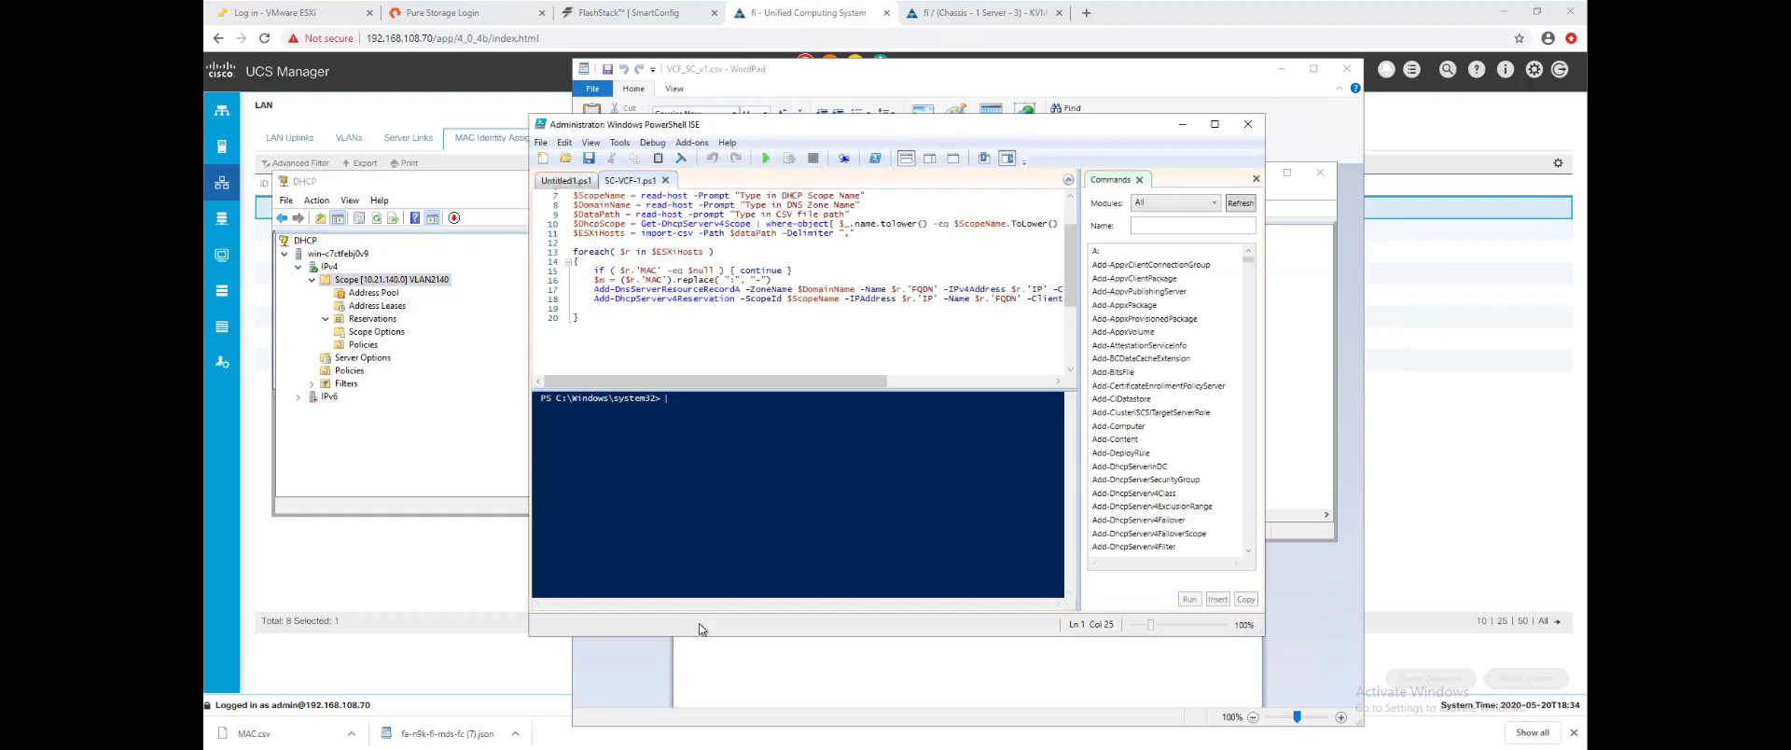
pyautogui.click(769, 161)
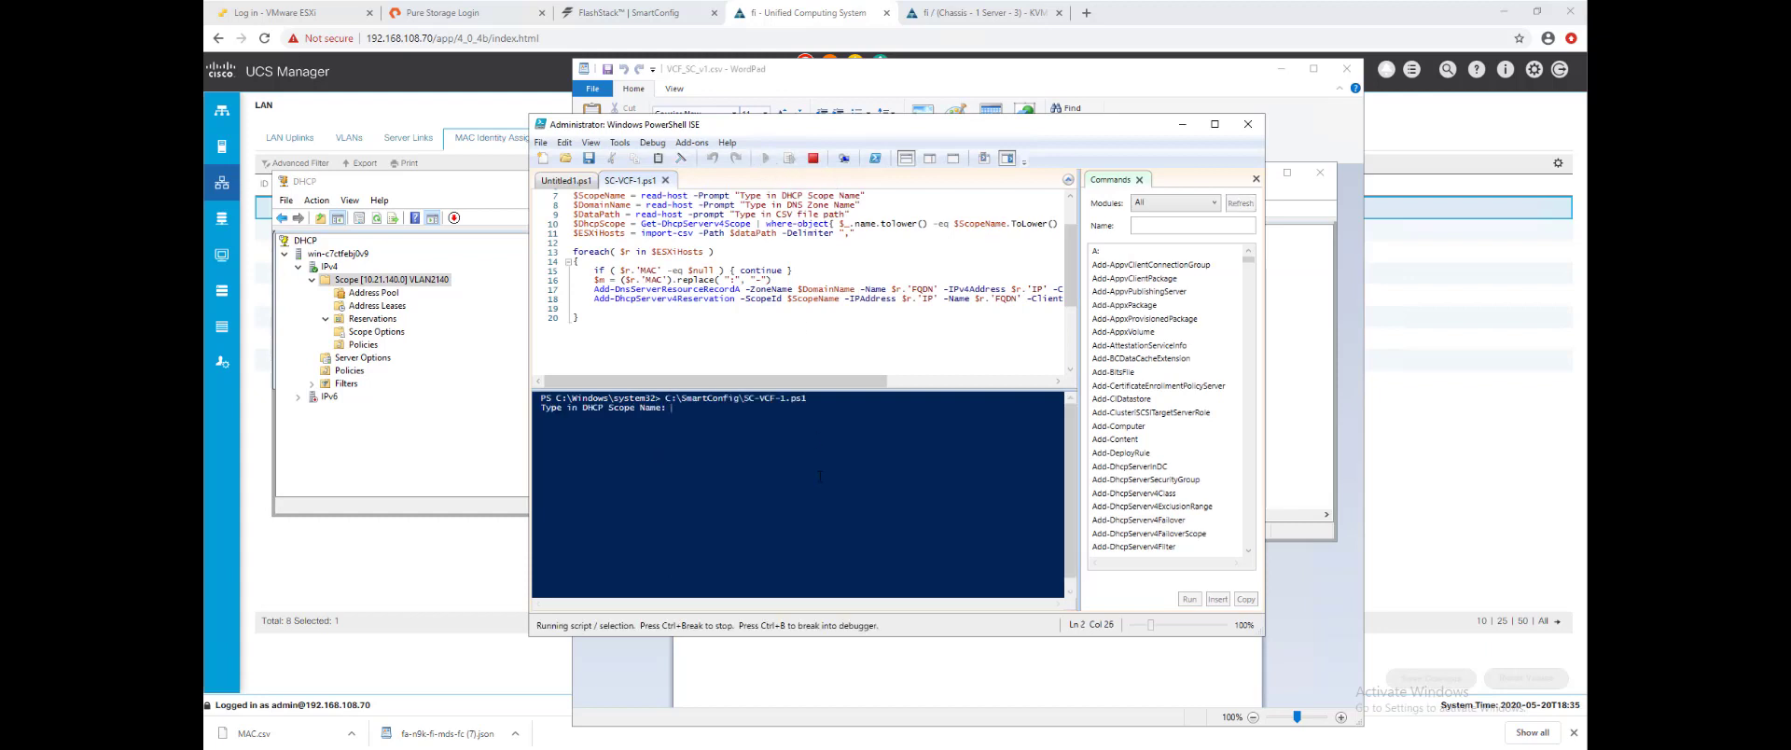
pyautogui.write('10.21.140.0')
pyautogui.press('Return')
pyautogui.write('puretec.purestorage.com')
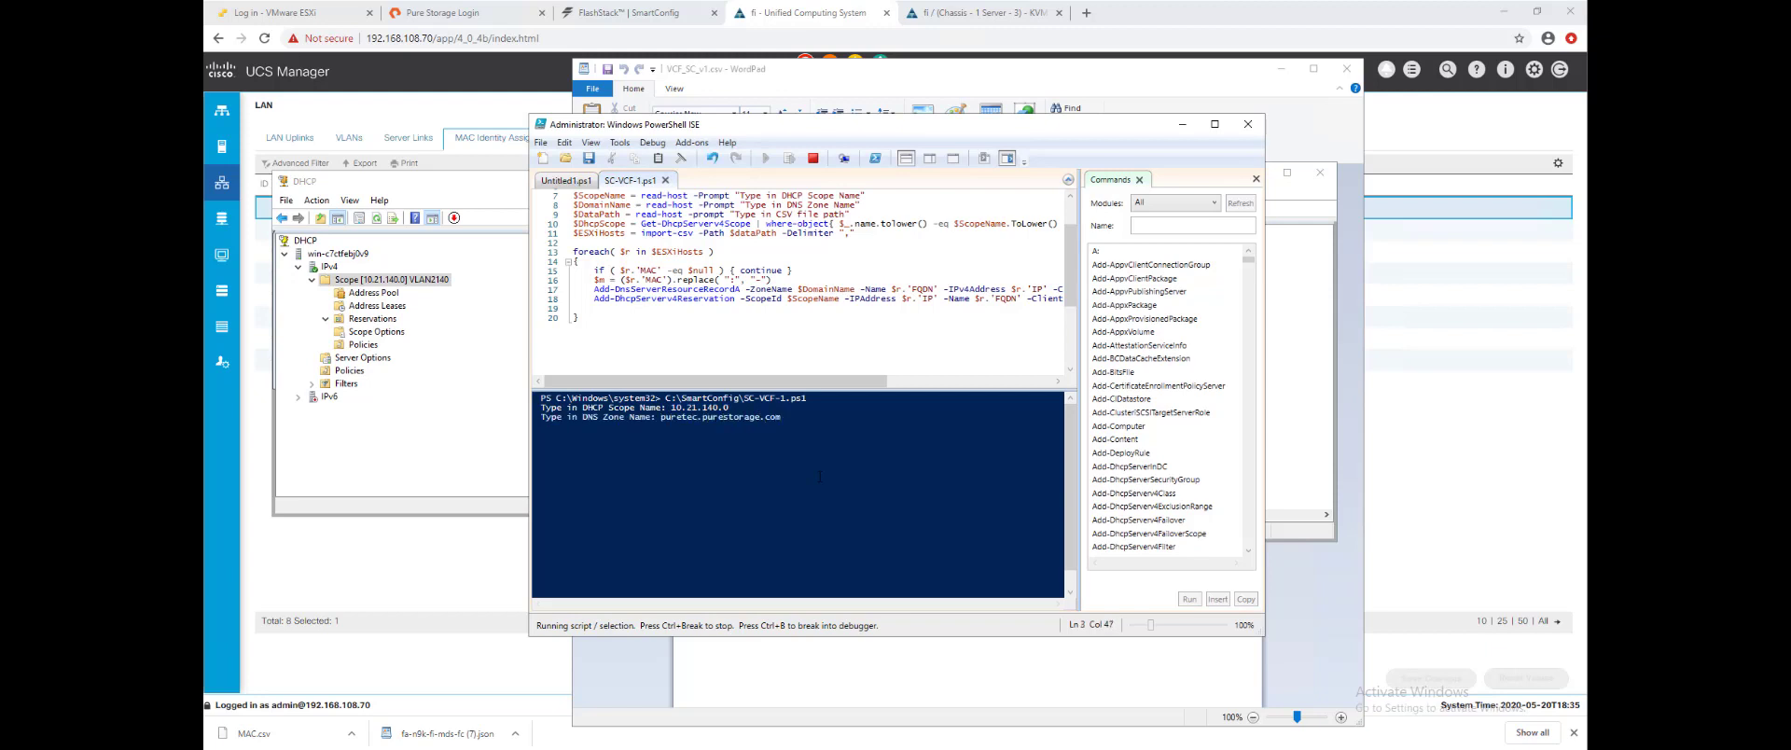
pyautogui.press('Return')
pyautogui.write('C:\\SmartConfig\\VCF_SC_v1.csv')
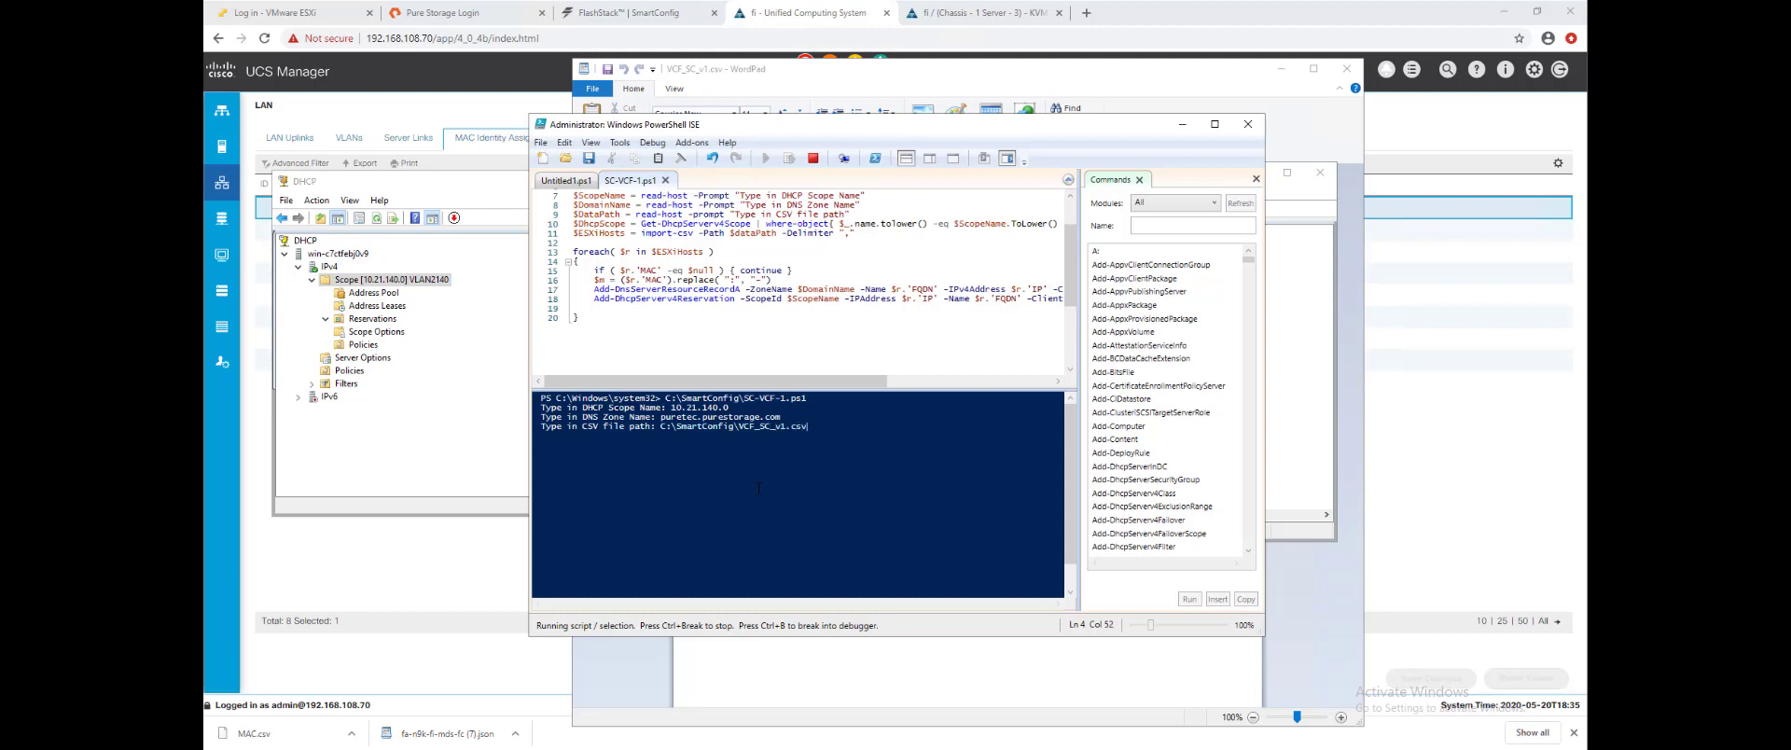
pyautogui.press('Return')
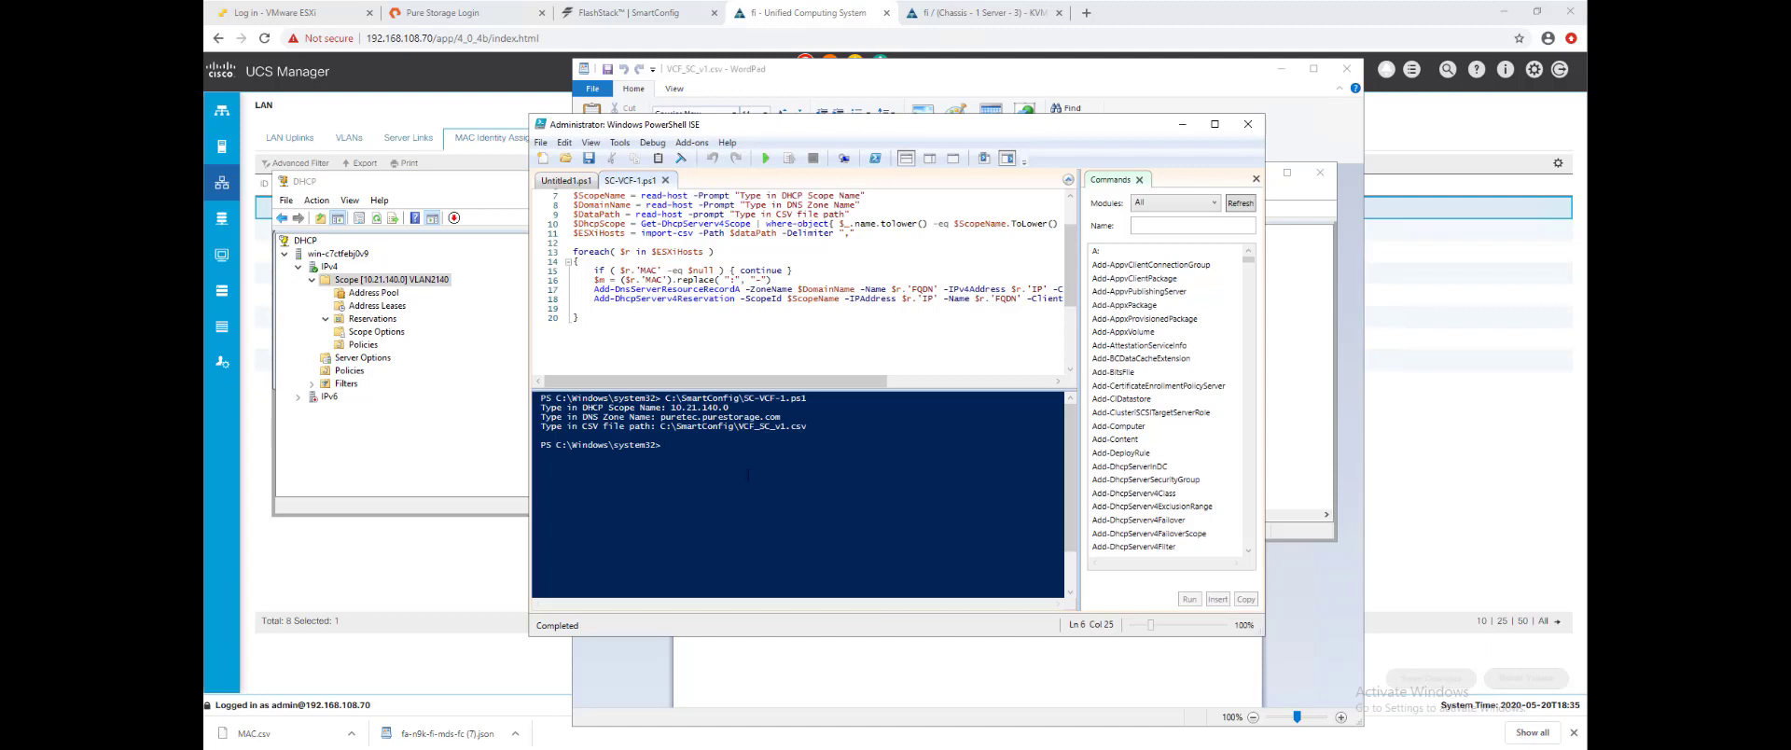
# - Switch to the DHCP console and inspect the sc-esxi host reservations and the scope options of the 10.21.140.0 scope
pyautogui.click(408, 455)
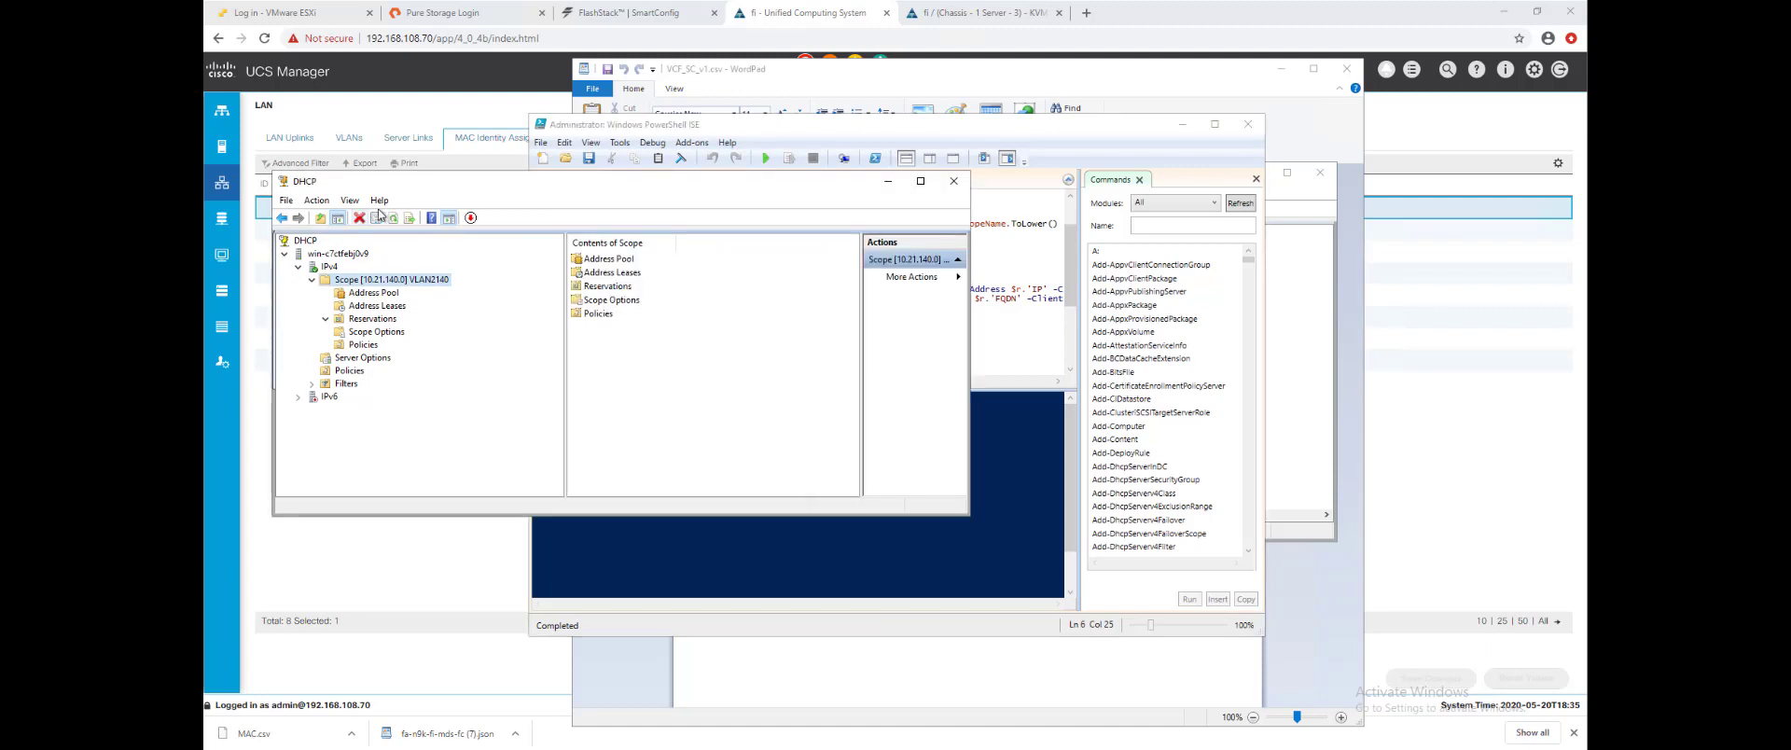
pyautogui.click(326, 319)
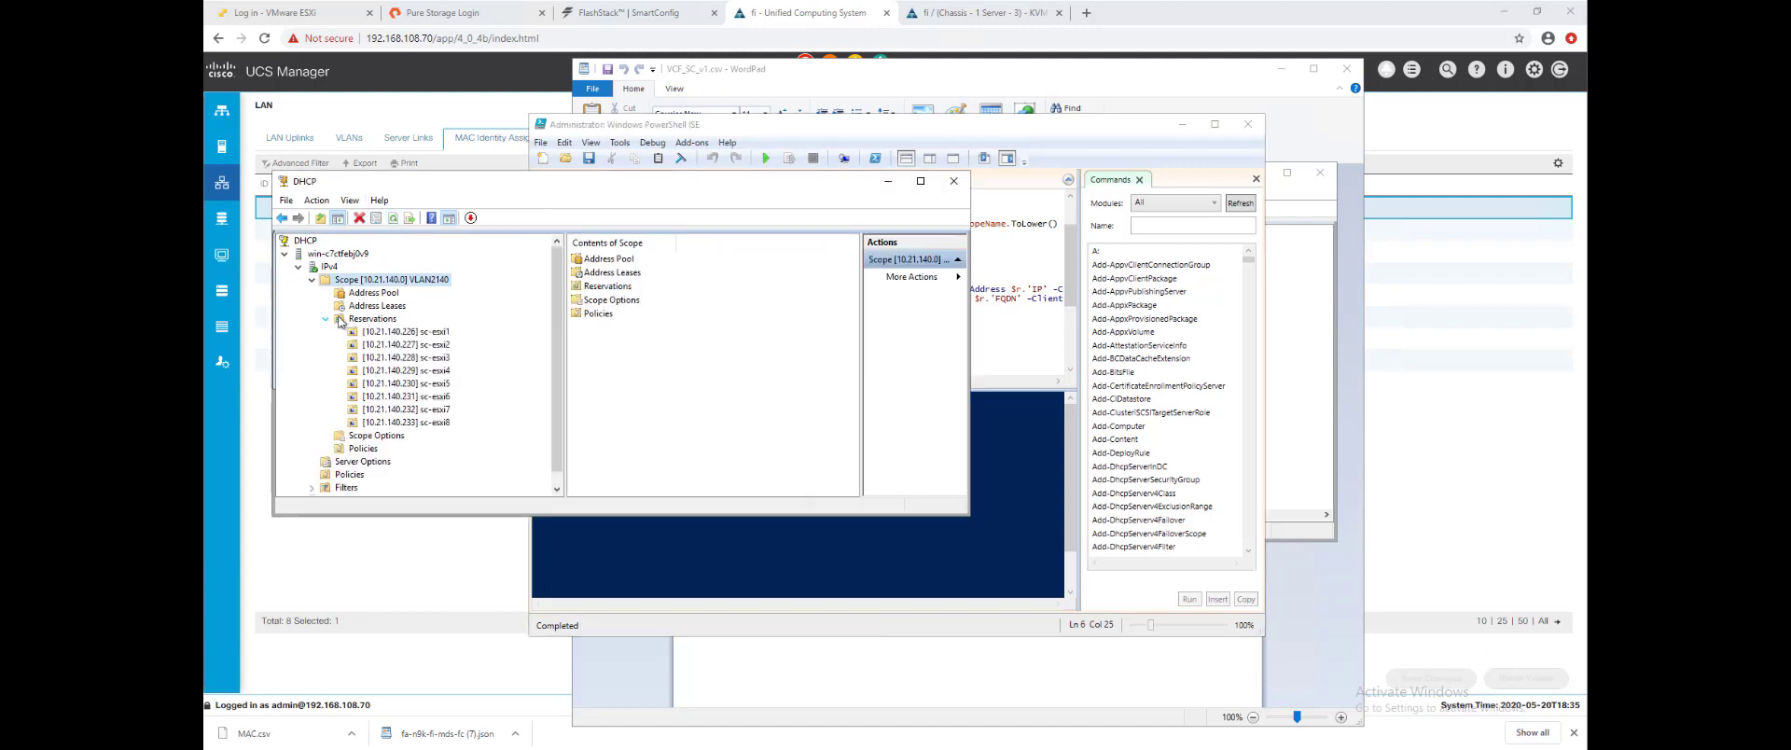
pyautogui.click(392, 333)
pyautogui.click(399, 345)
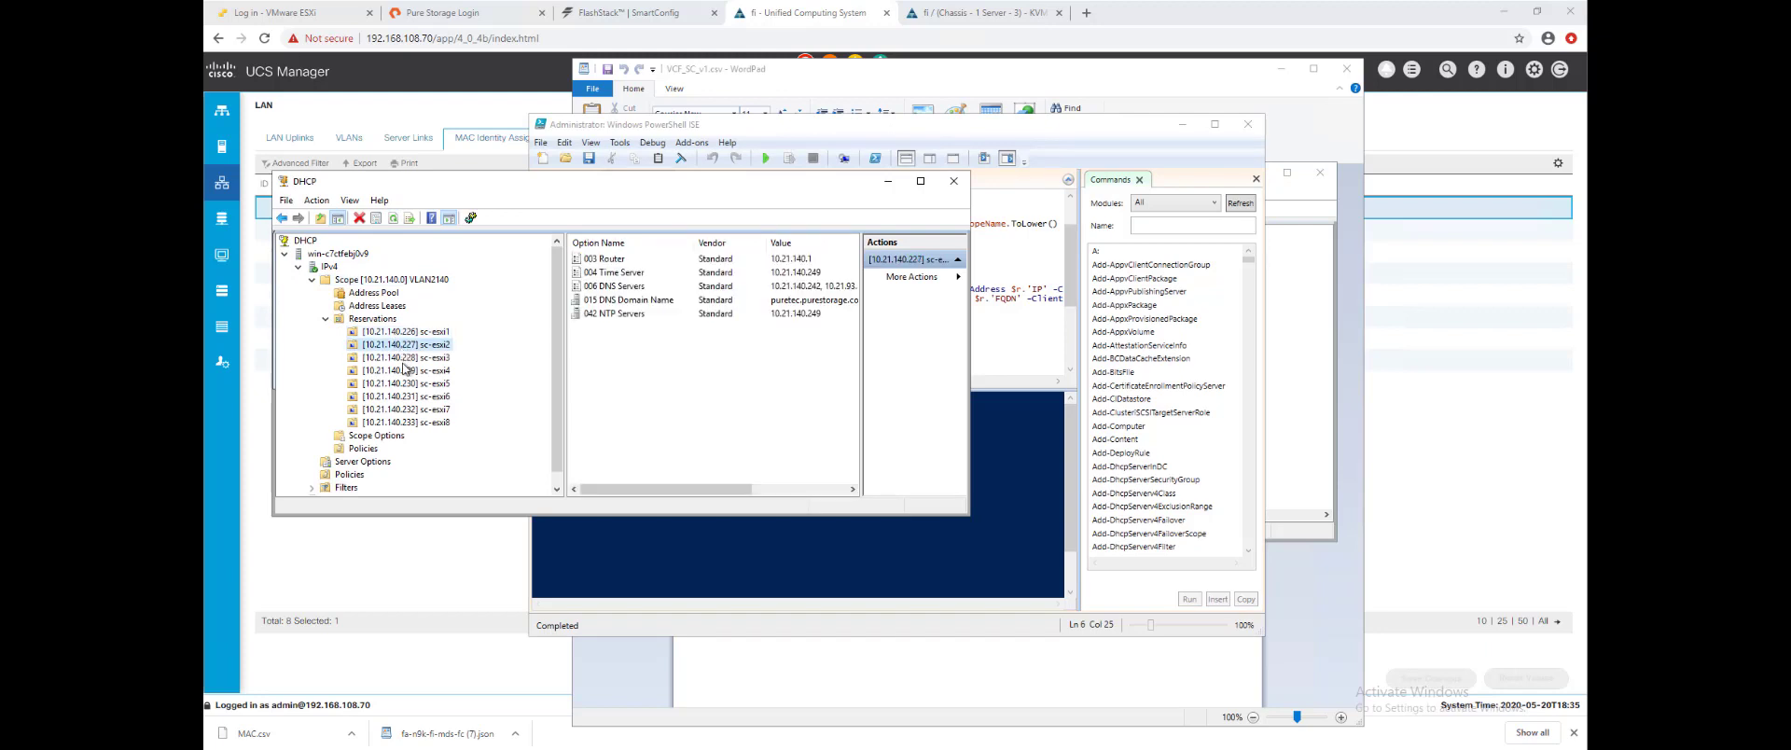
pyautogui.click(403, 359)
pyautogui.click(403, 372)
pyautogui.click(405, 383)
pyautogui.click(407, 397)
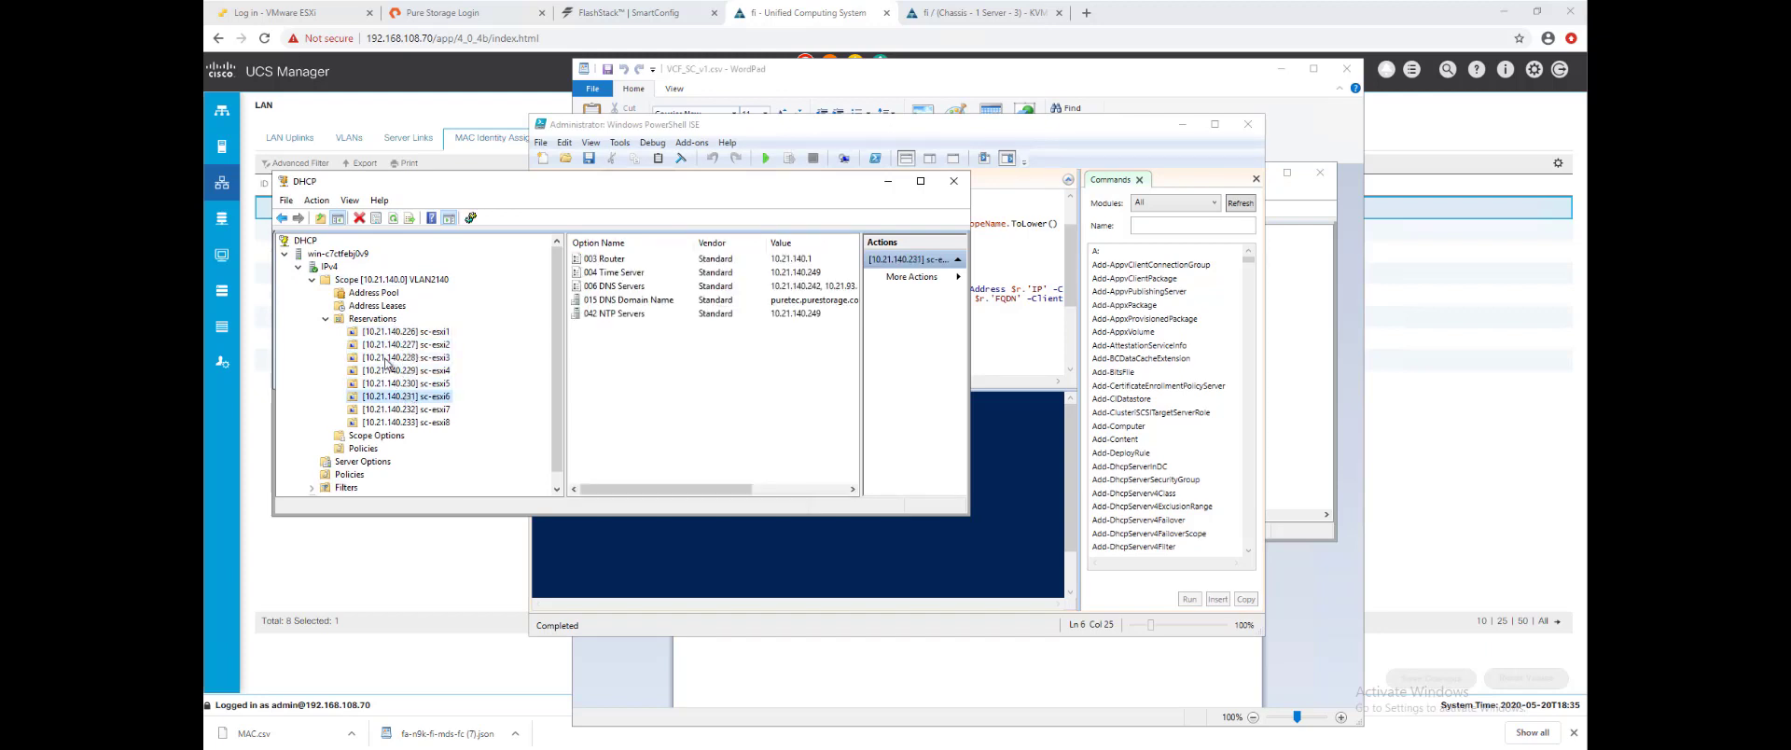
pyautogui.click(381, 436)
# - Refresh the server in DNS Manager and examine the host records in the forward zone and the pointer records in 140.21.10.in-addr.arpa
pyautogui.click(1300, 298)
pyautogui.click(654, 246)
pyautogui.rightClick(654, 248)
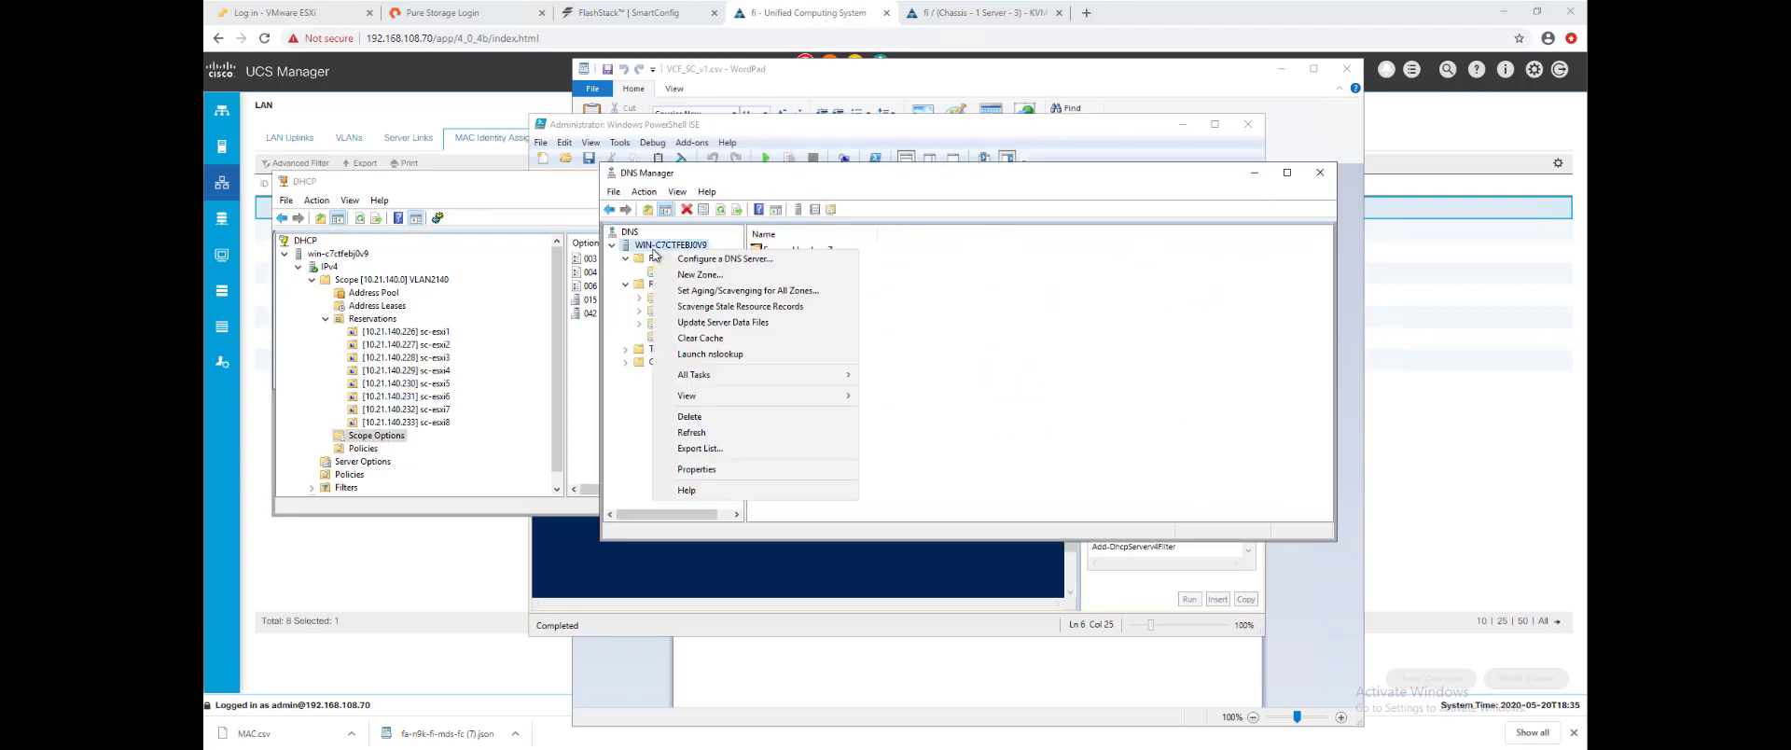
pyautogui.click(711, 434)
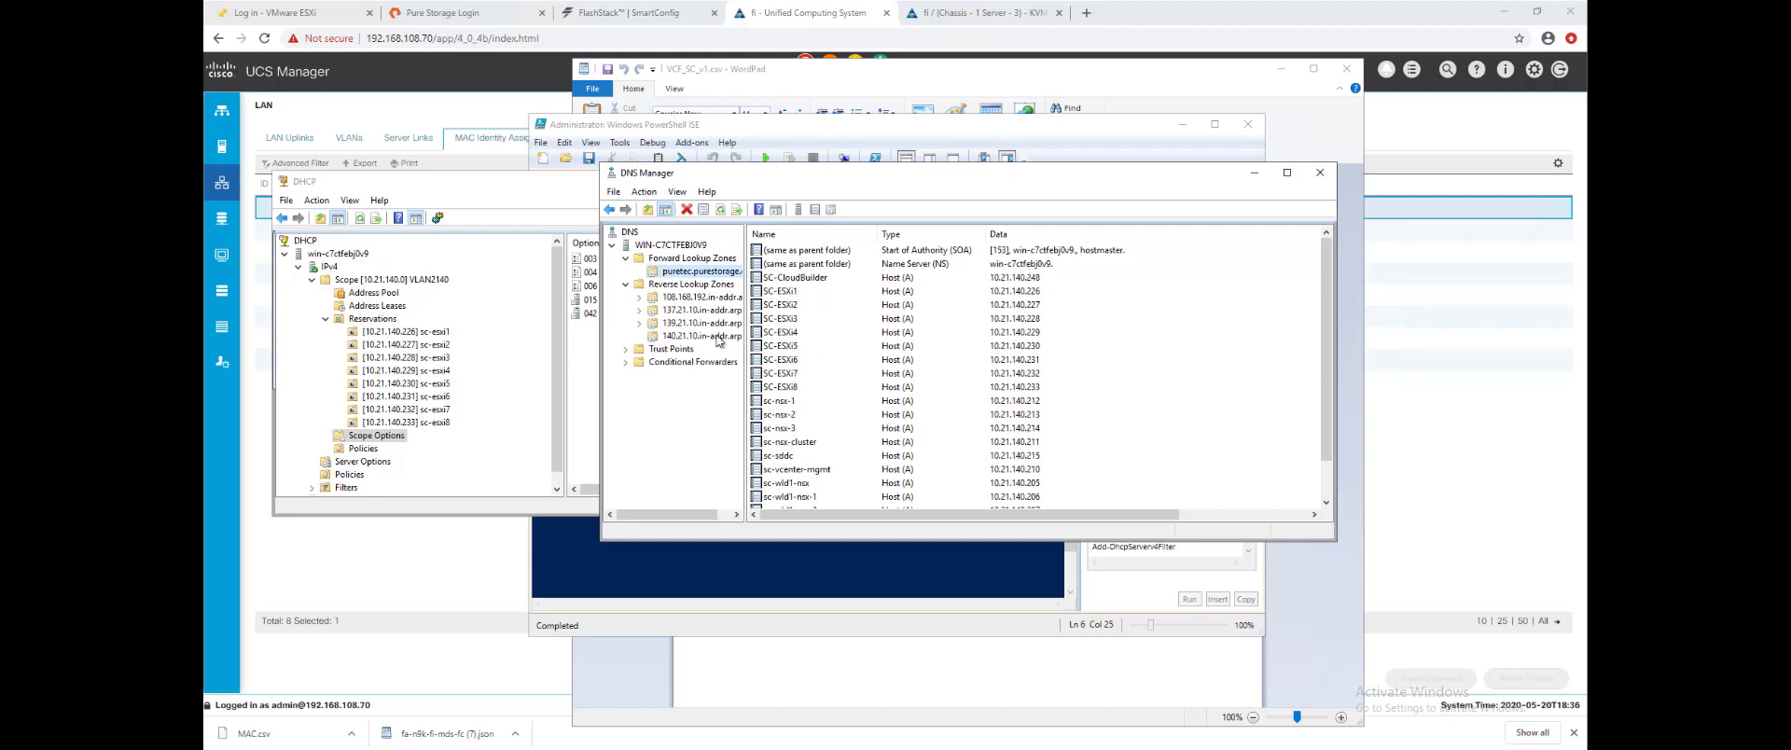
pyautogui.click(672, 285)
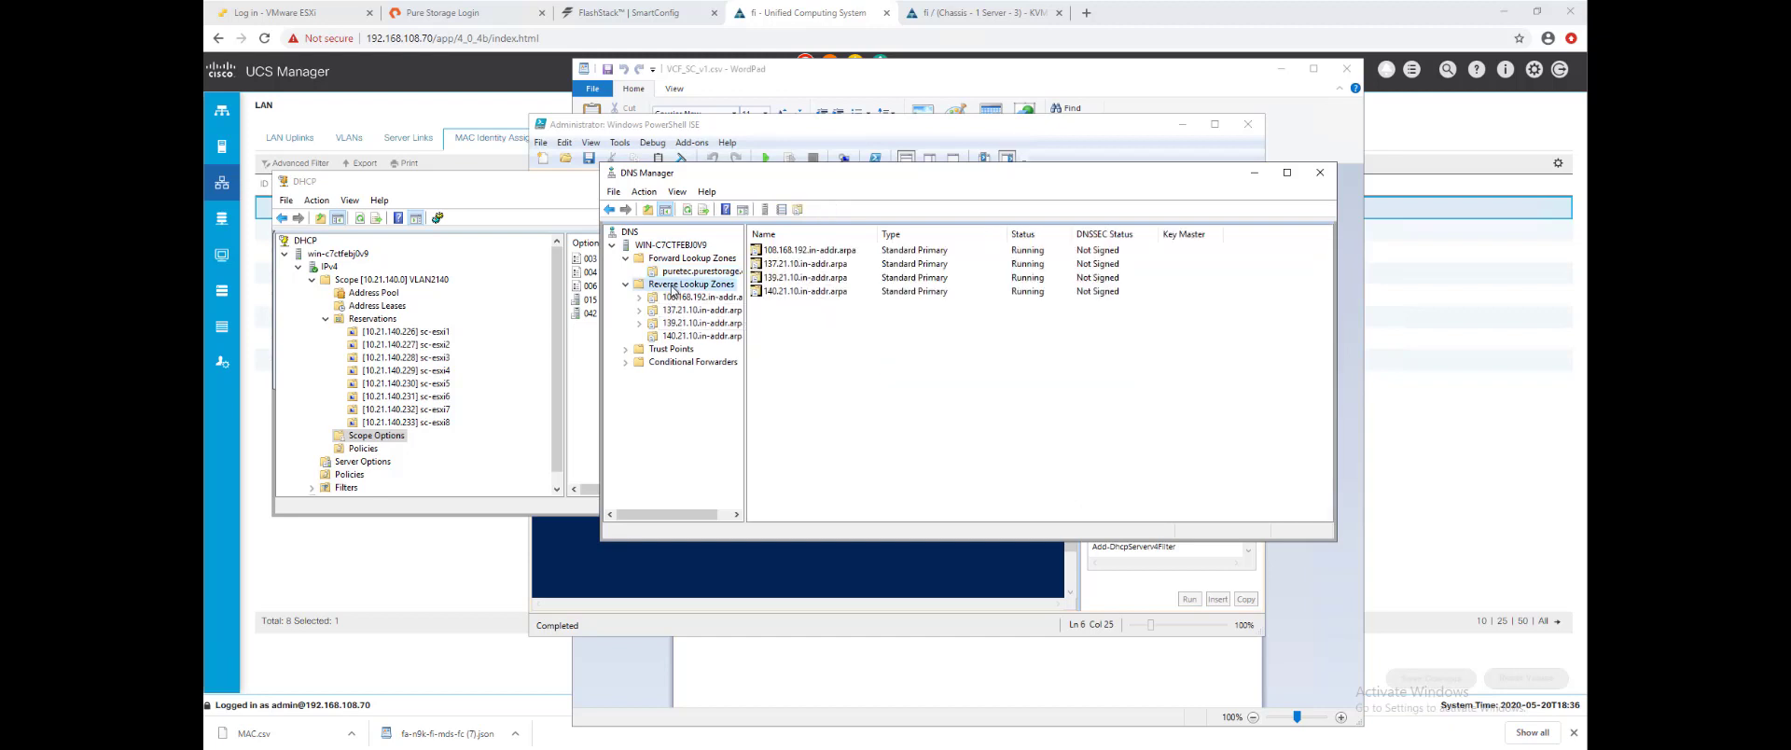
pyautogui.rightClick(672, 287)
pyautogui.click(700, 339)
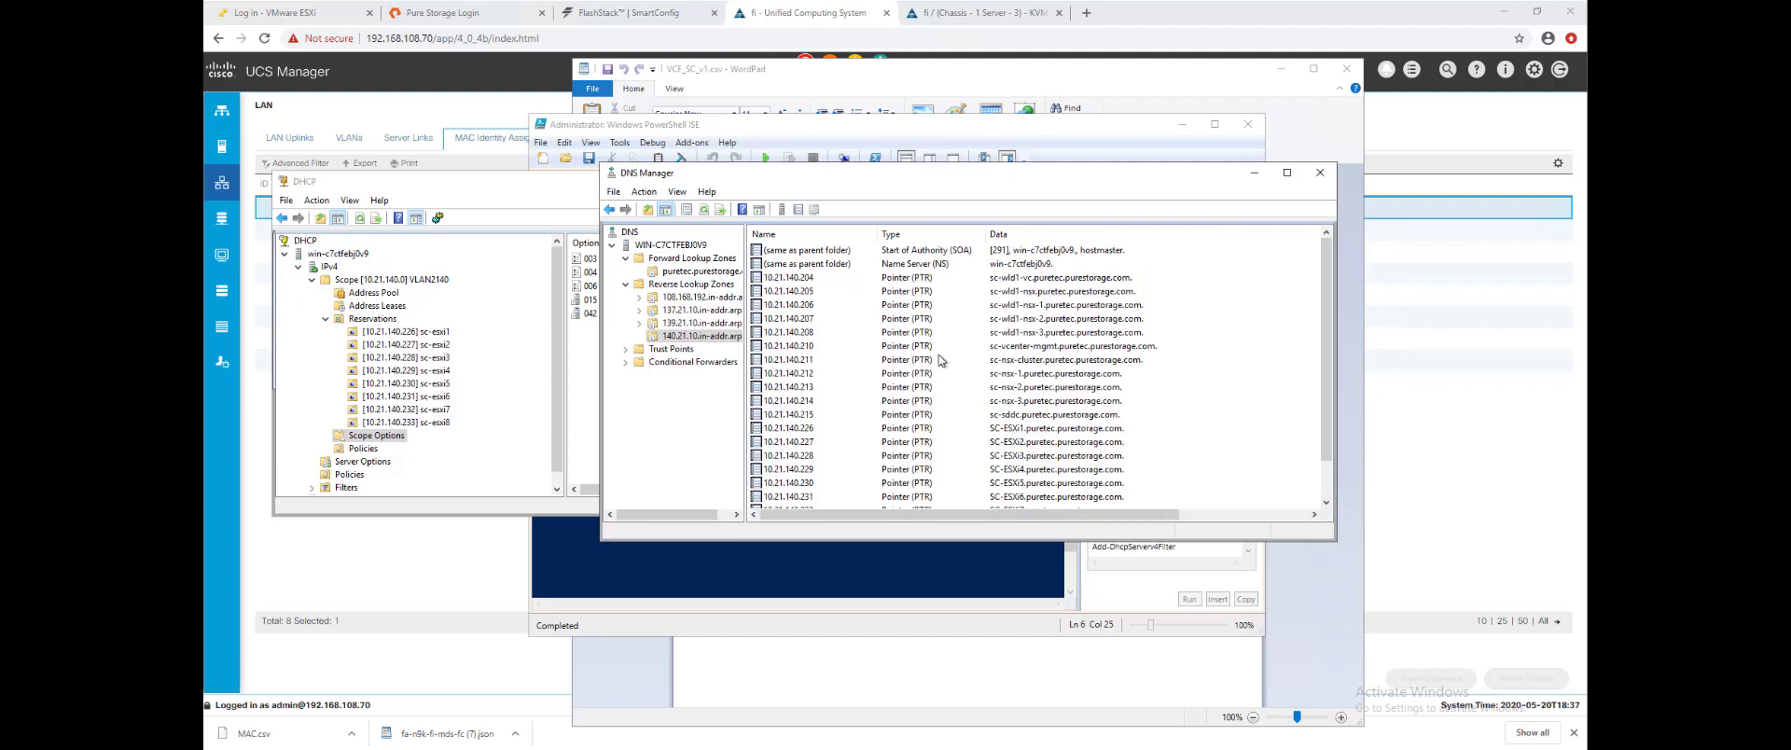
pyautogui.scroll(-1, 940, 360)
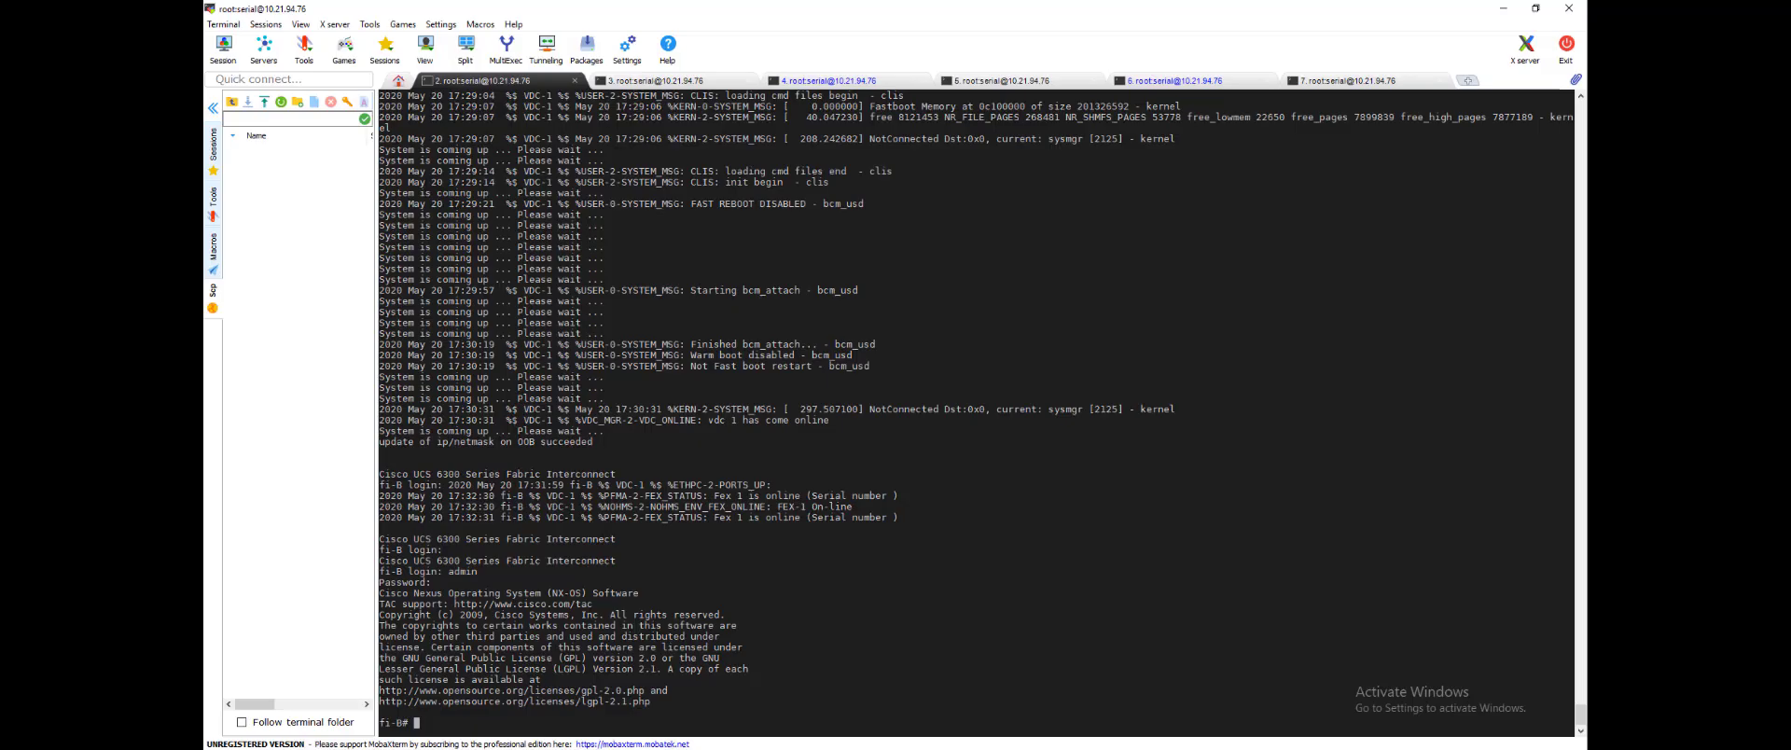
# - Copy all server power-cycle commands from the Reboot_UCS_Servers file in Notepad++ and paste them into the fi-B serial session in MobaXterm
pyautogui.hotkey('alt', 'Tab')
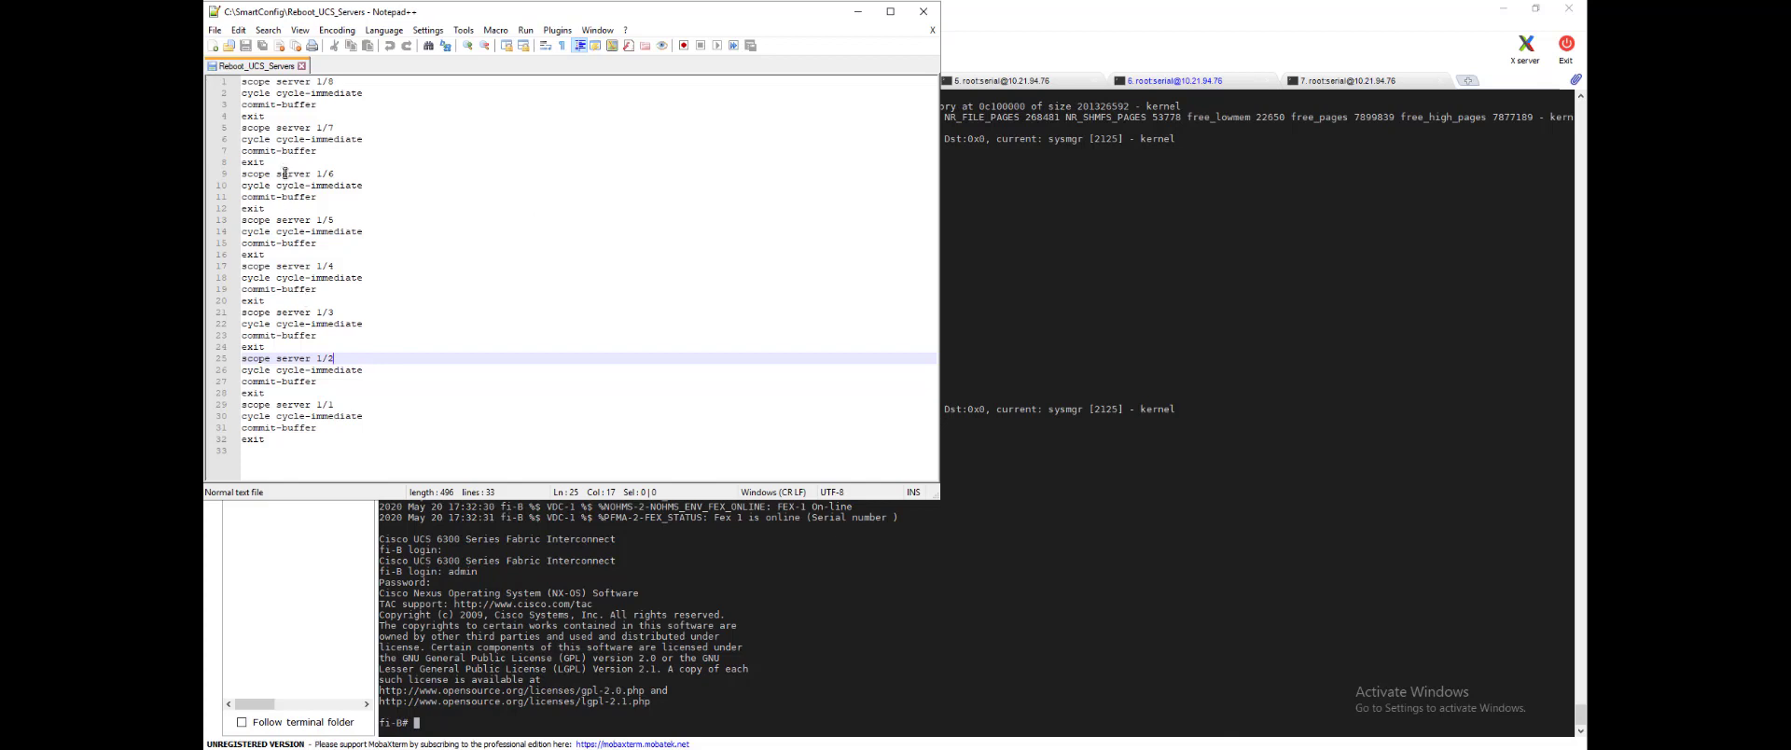
pyautogui.click(322, 427)
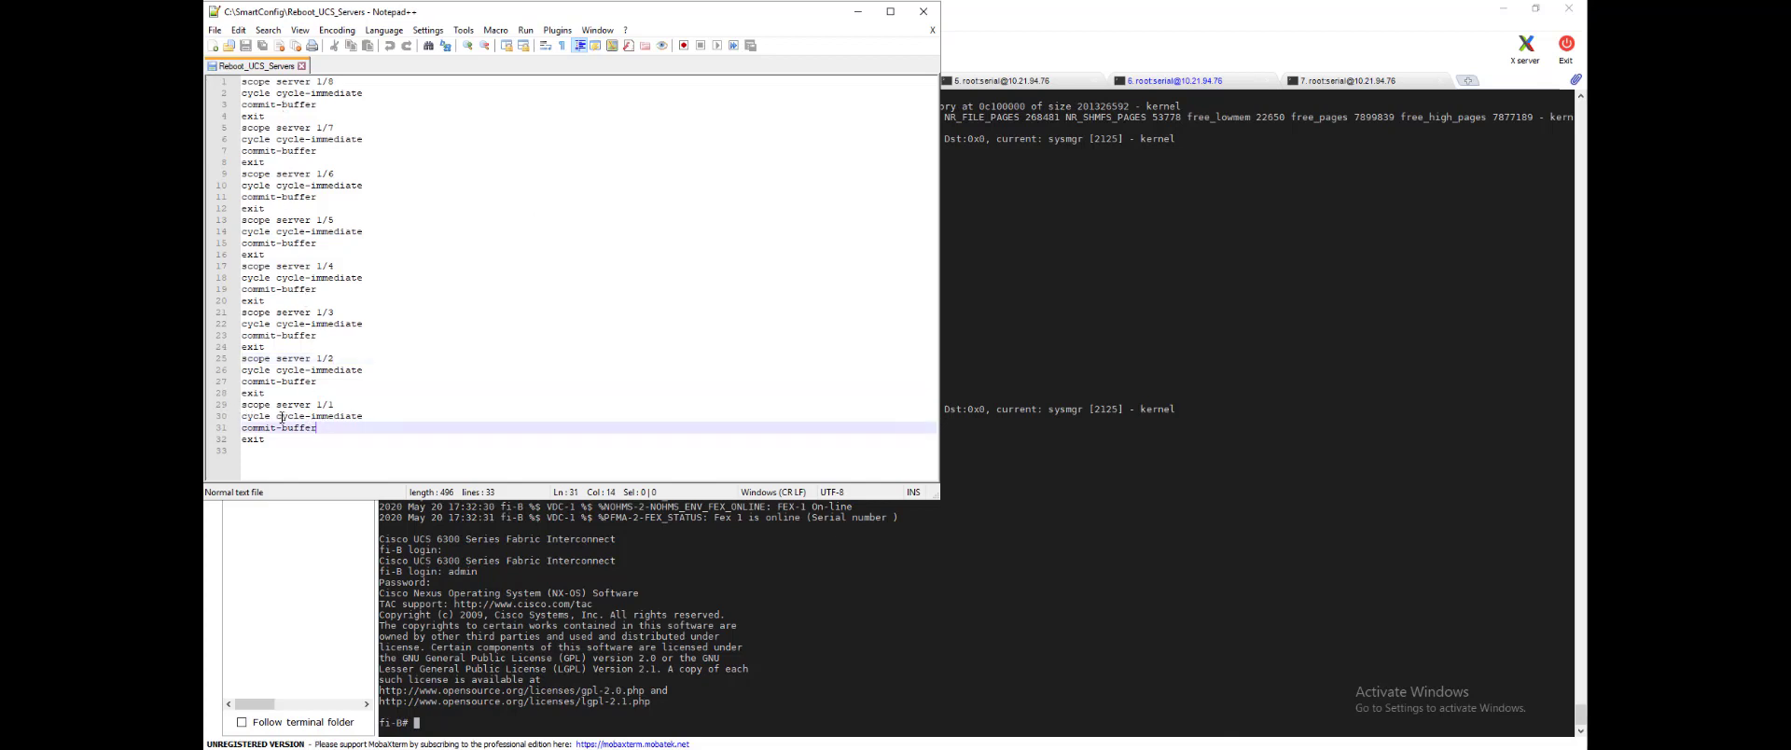
pyautogui.moveTo(271, 439); pyautogui.dragTo(226, 55)
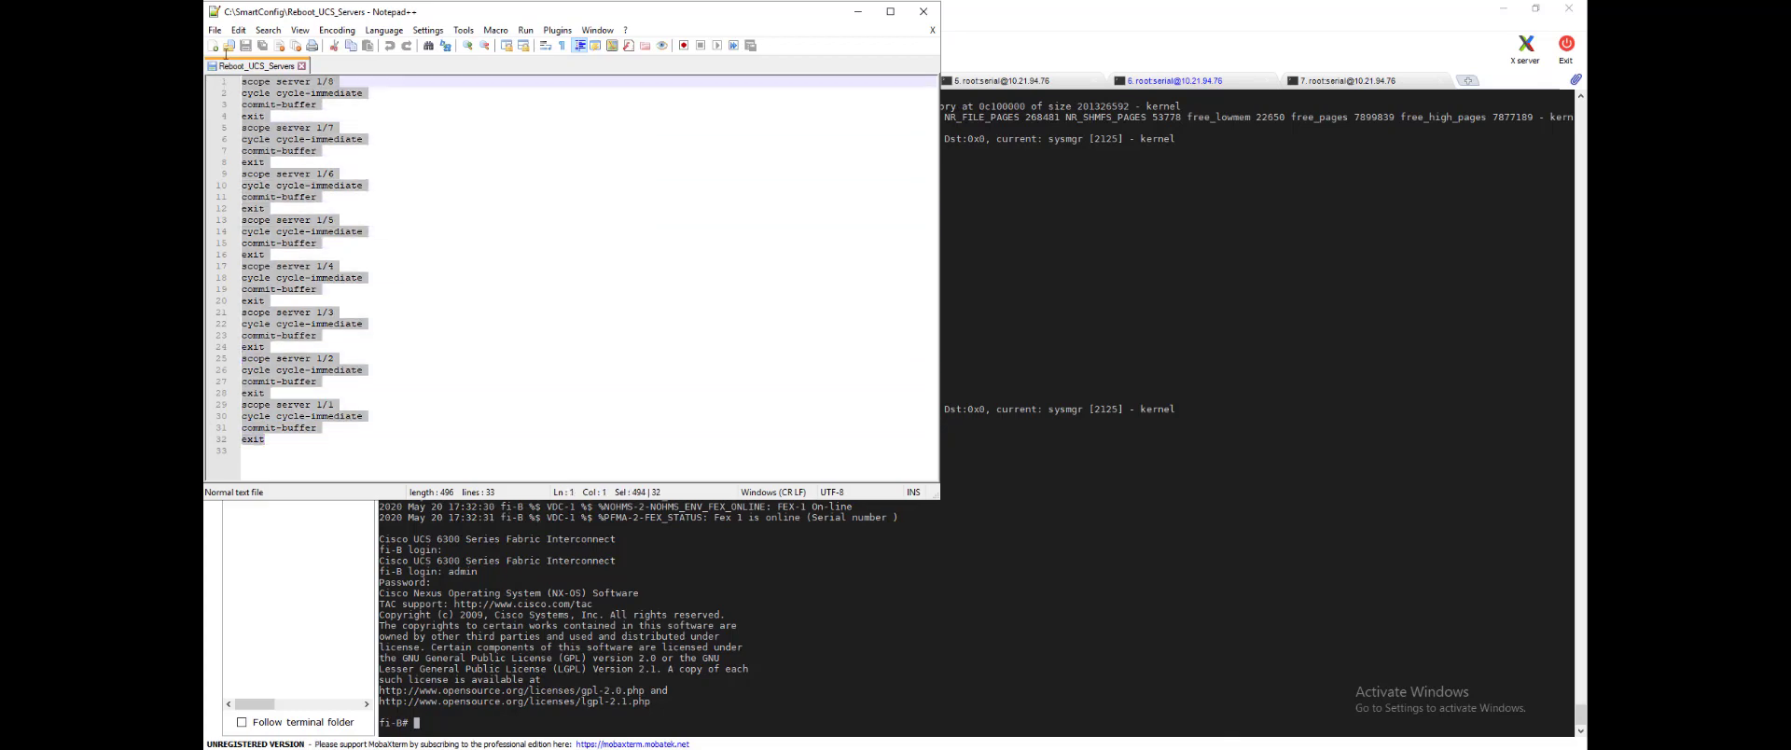
pyautogui.rightClick(280, 134)
pyautogui.click(301, 149)
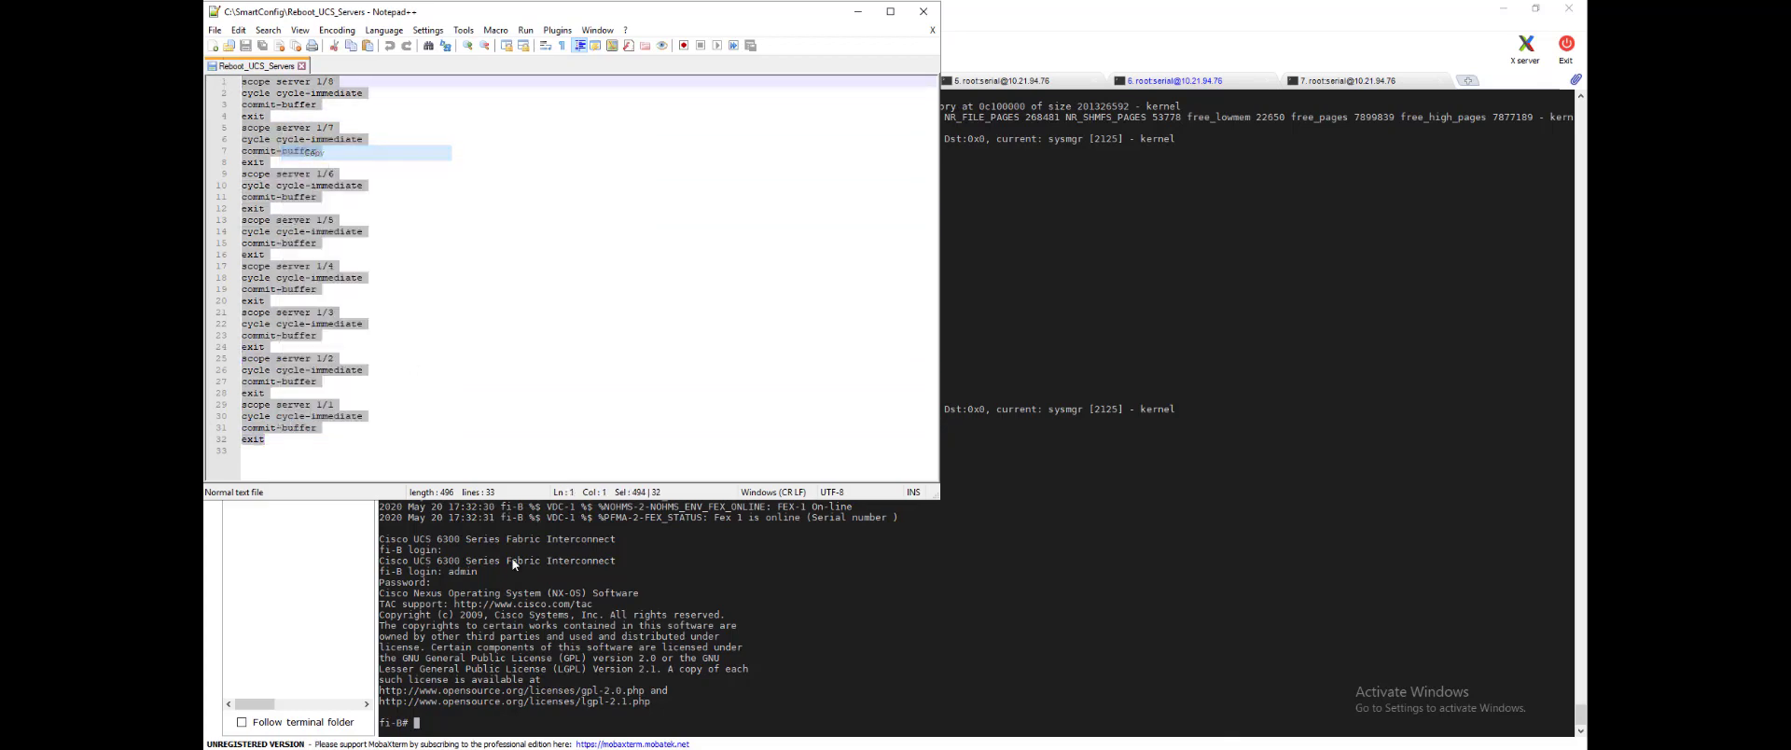
pyautogui.rightClick(721, 698)
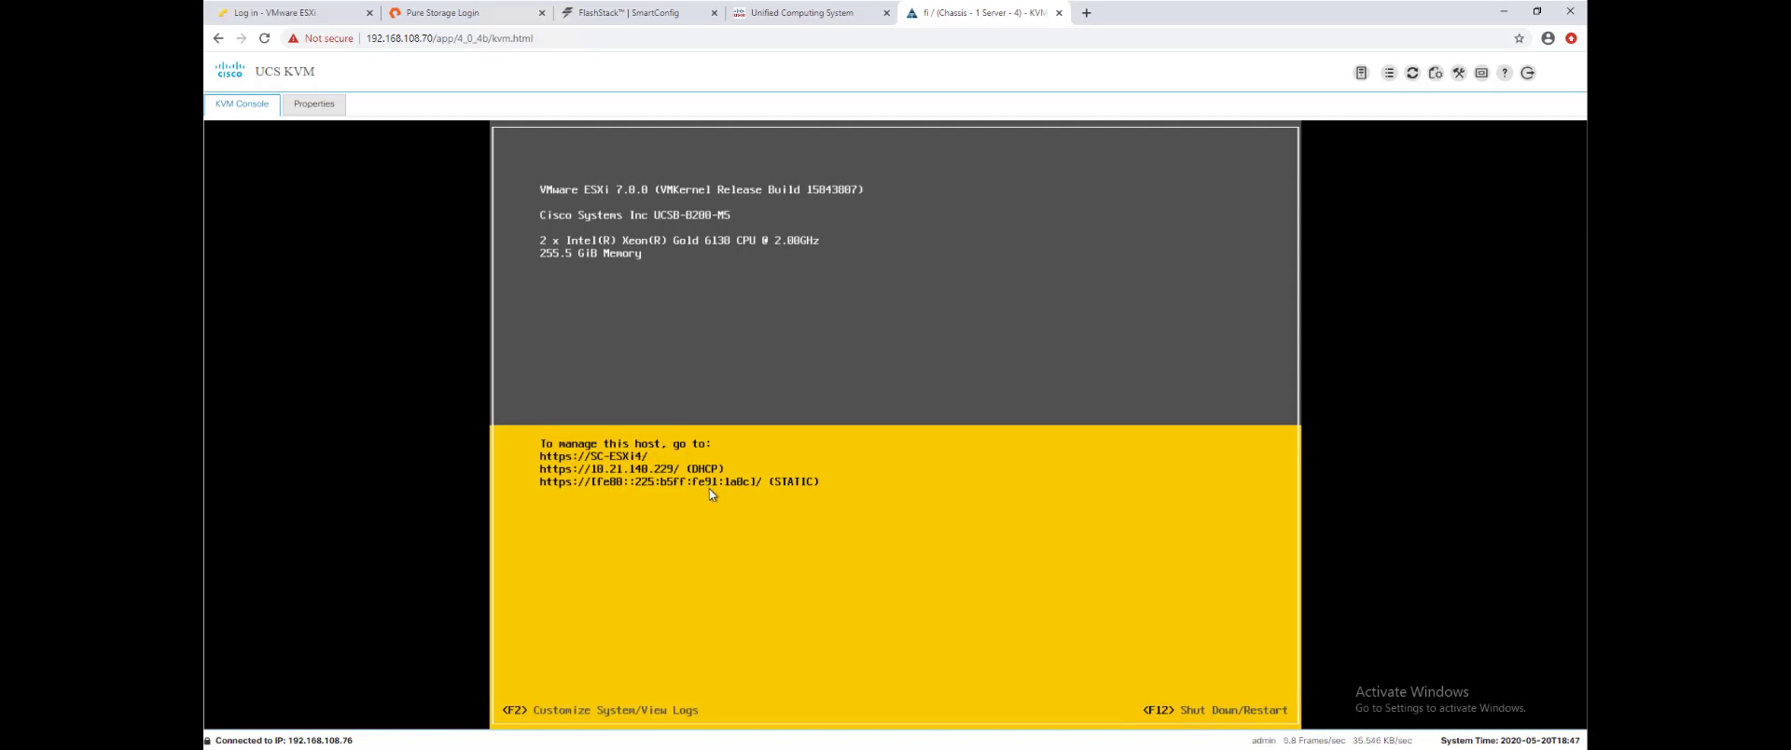
# - Compare the SC-ESXi4 address shown in the UCS KVM console with the pointer records in DNS Manager
pyautogui.hotkey('alt', 'Tab')
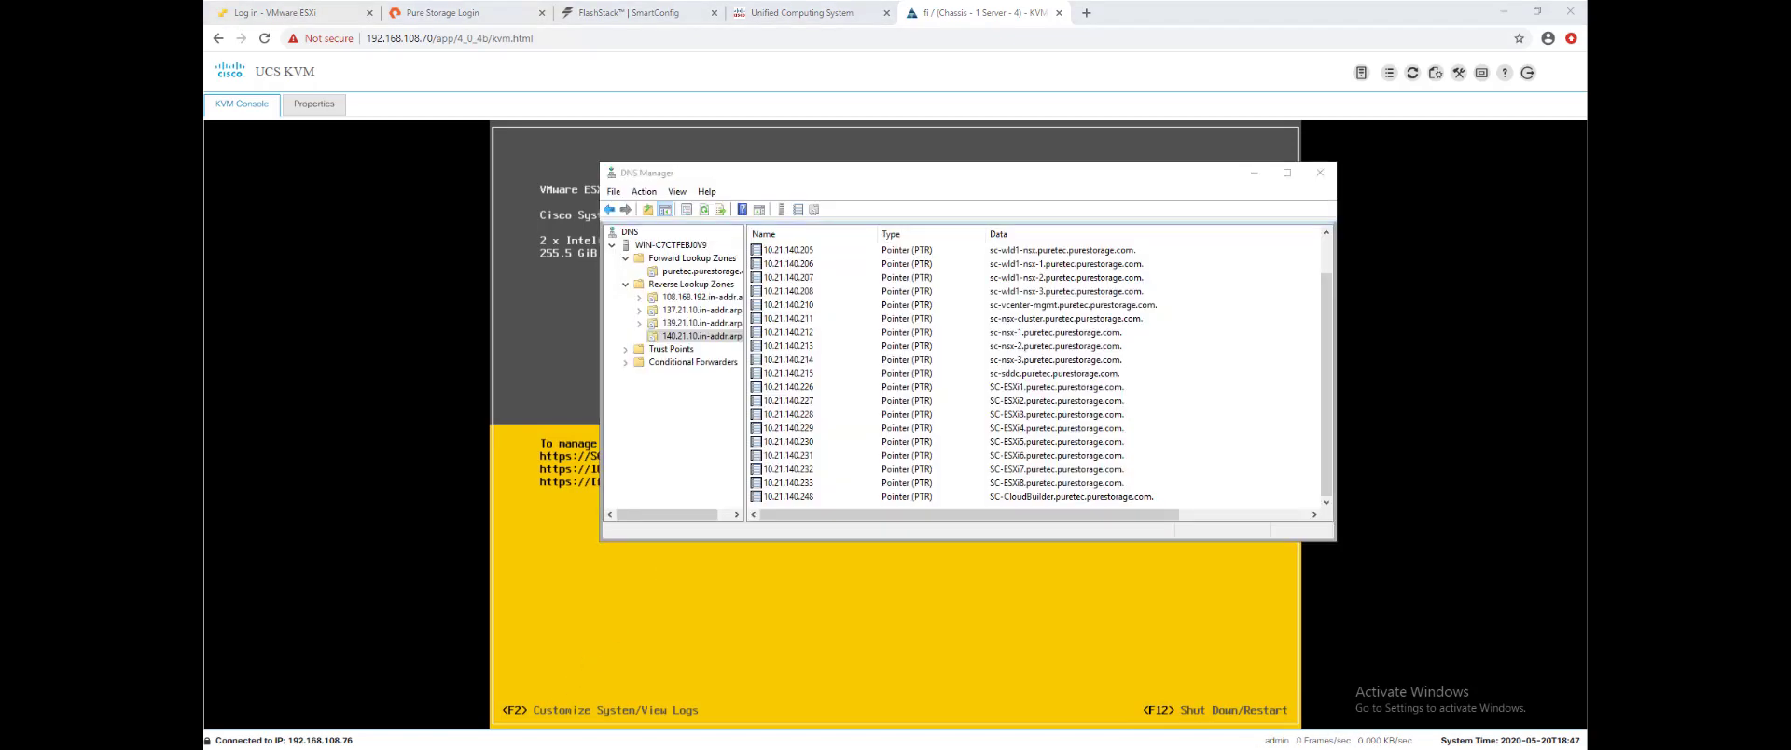
pyautogui.hotkey('alt', 'Tab')
pyautogui.click(374, 305)
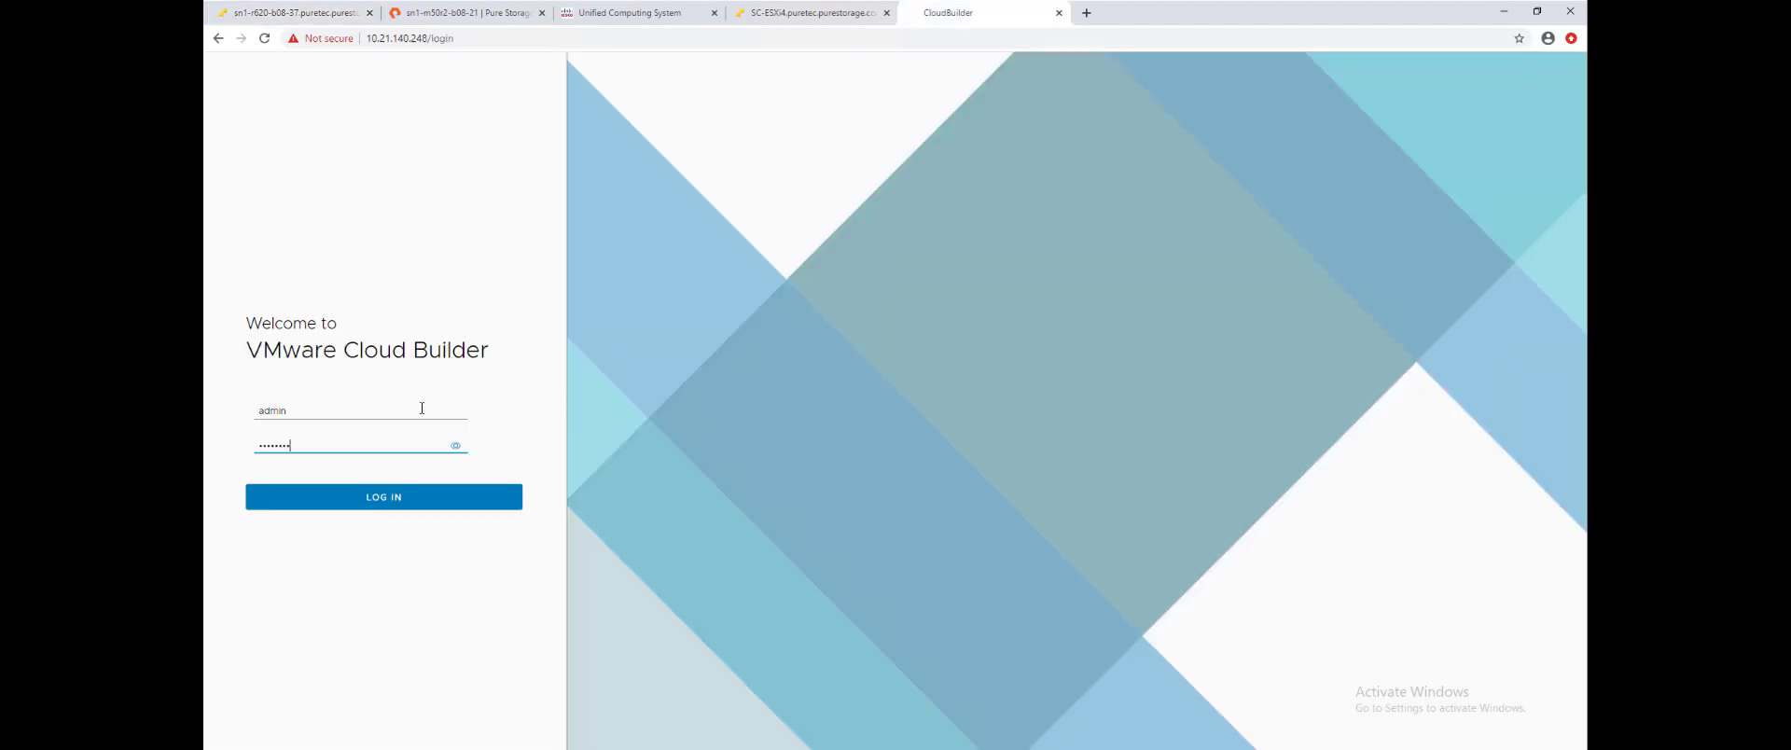
# - Log in to VMware Cloud Builder as admin and accept the End User License Agreement
pyautogui.click(400, 498)
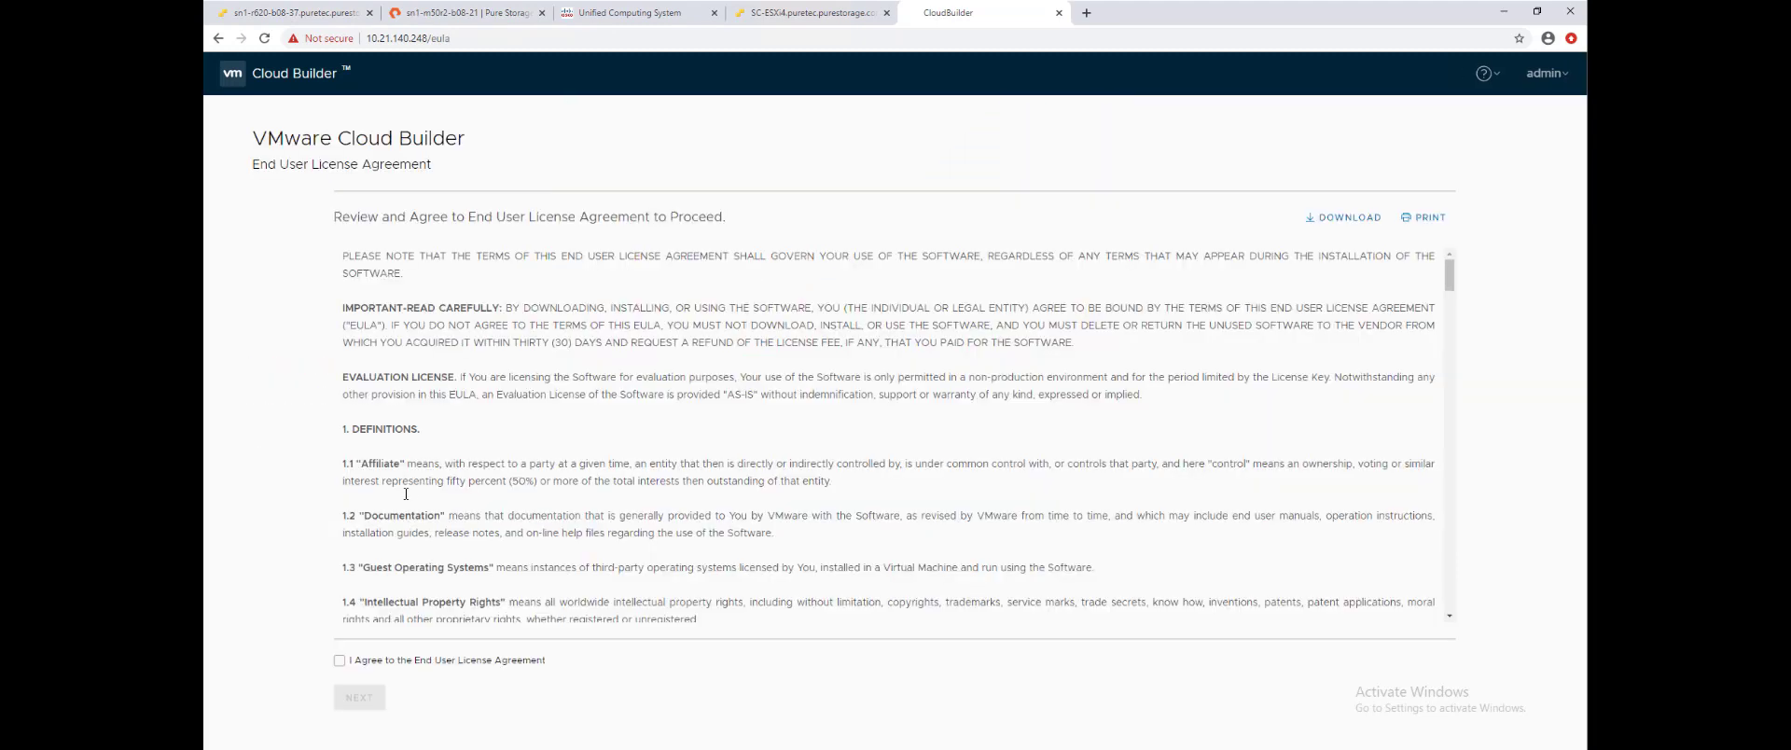
pyautogui.click(340, 659)
pyautogui.click(360, 698)
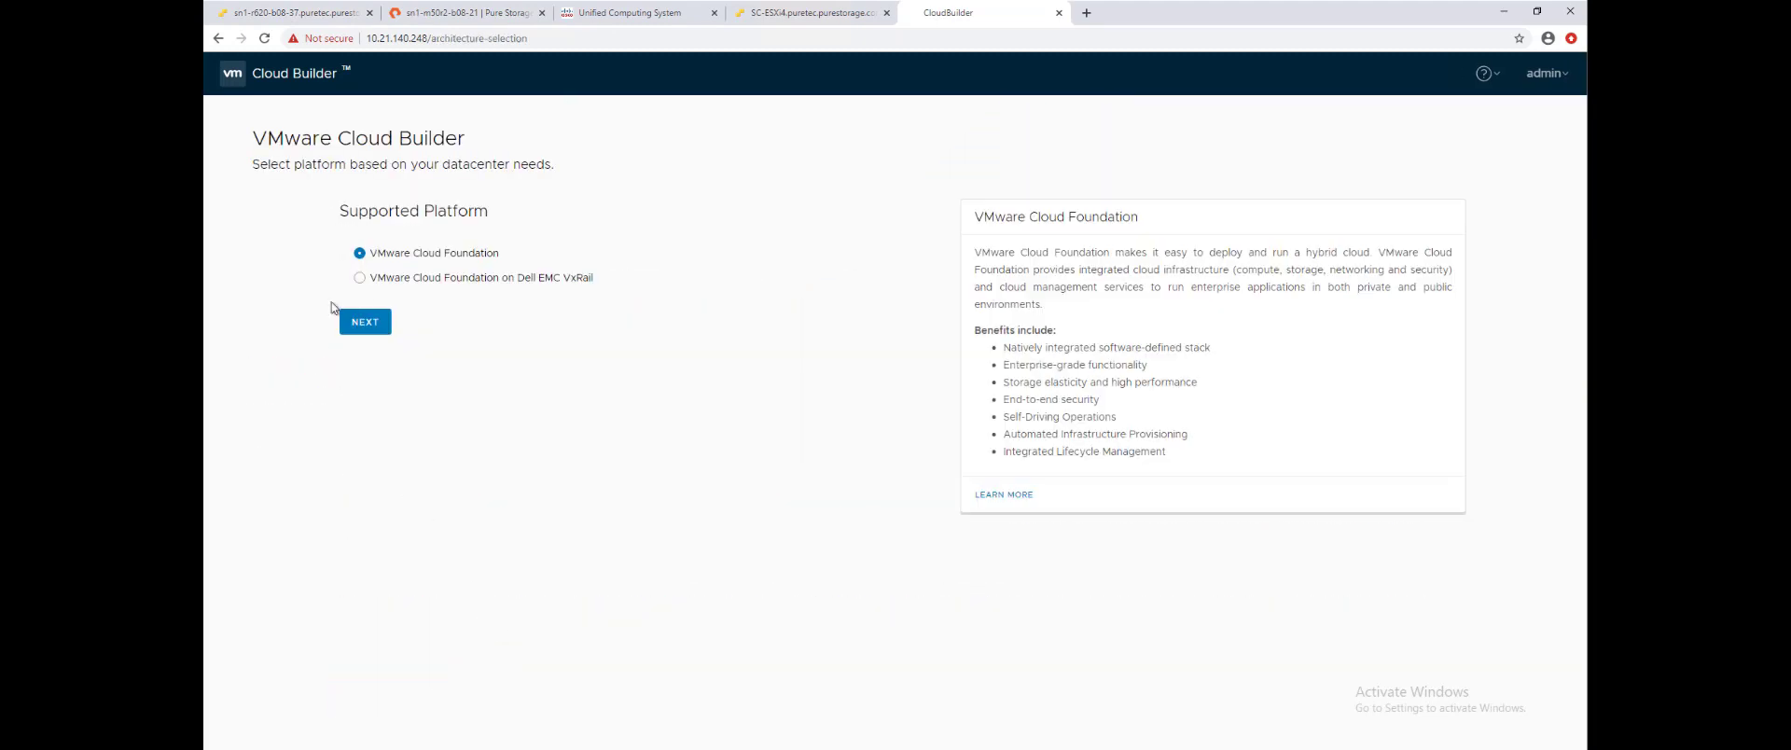
# - Confirm the prerequisites for the VMware Cloud Foundation platform and download the vcf-ems-deployment-parameter.xlsx workbook
pyautogui.click(378, 323)
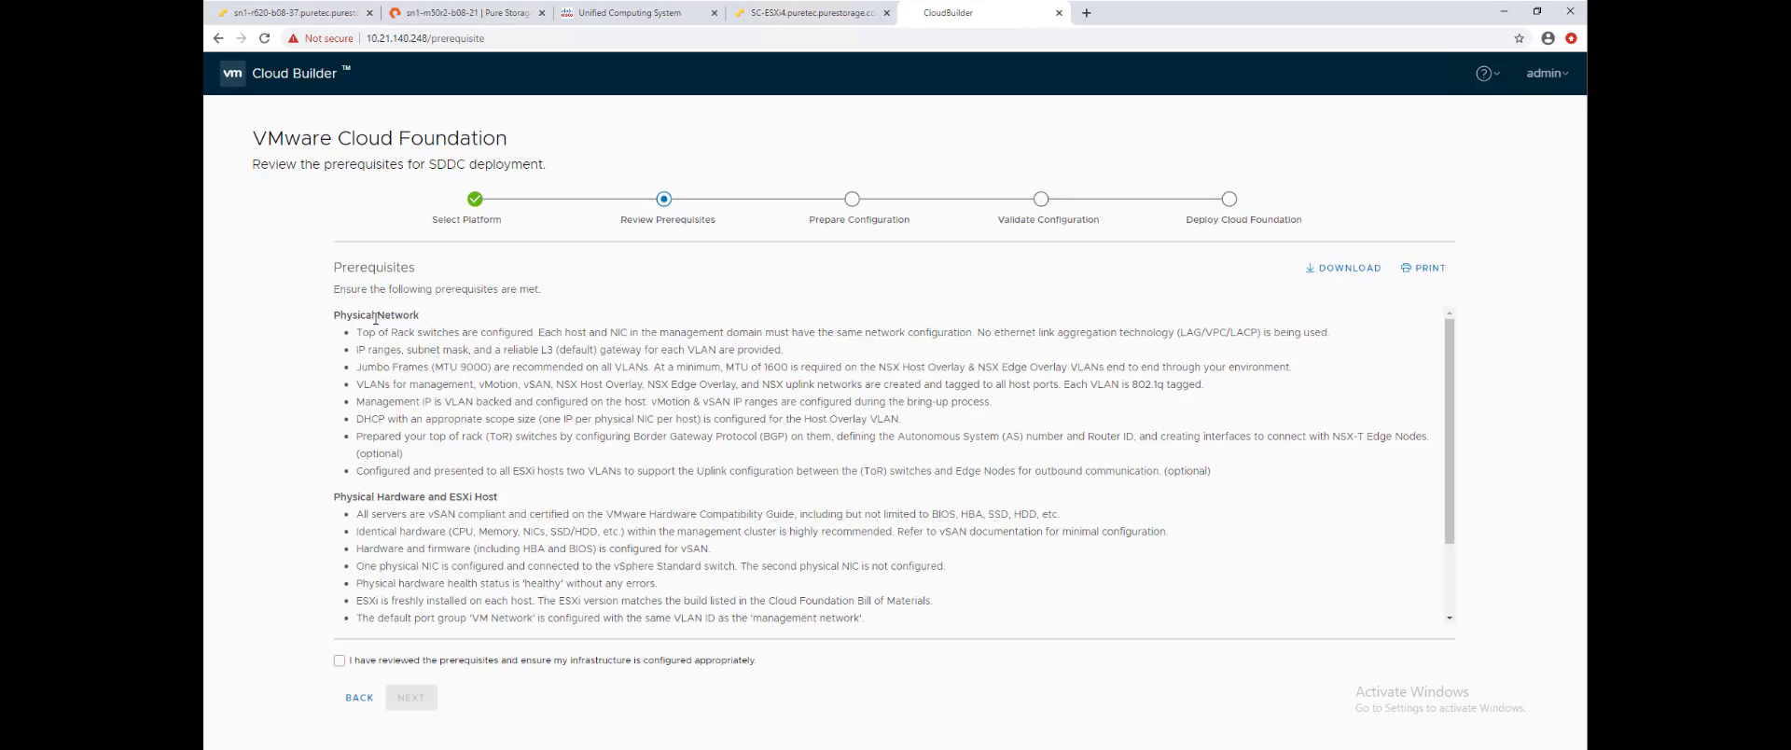
pyautogui.scroll(-2, 373, 606)
pyautogui.click(339, 660)
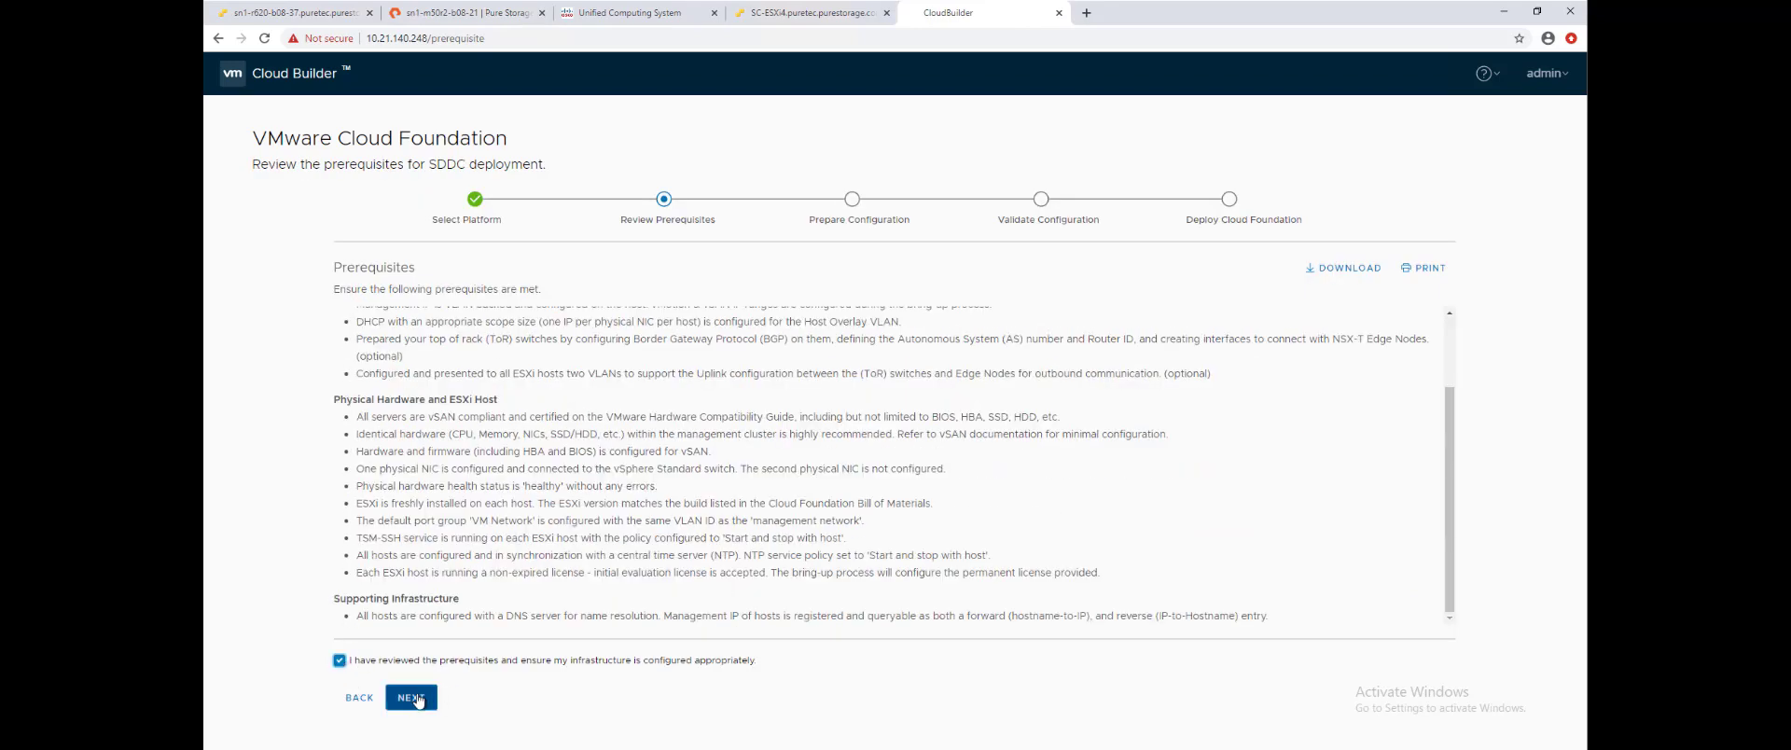
pyautogui.click(415, 698)
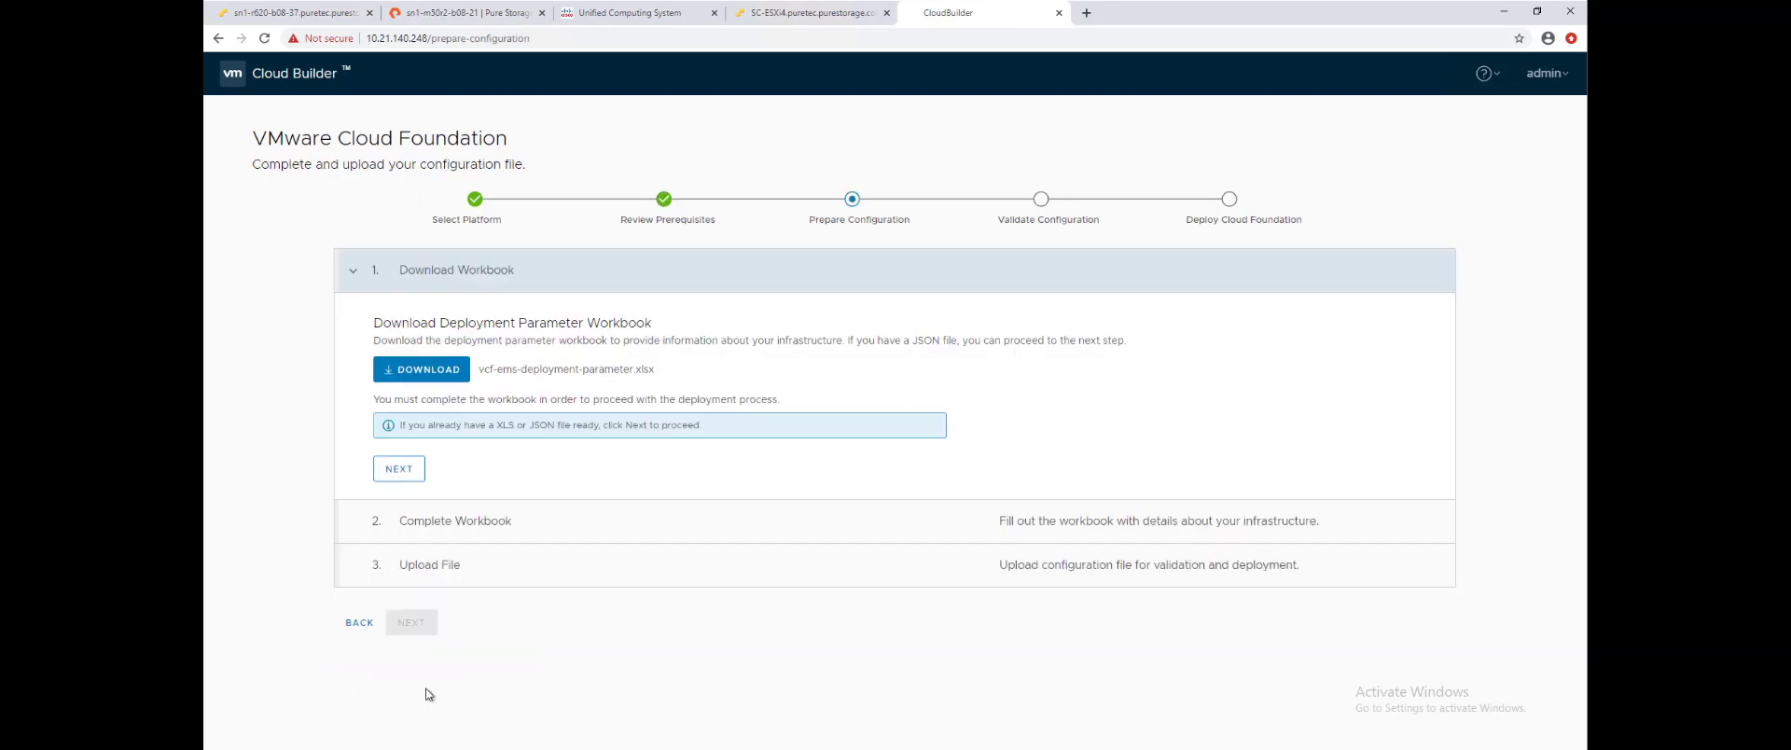
pyautogui.click(406, 377)
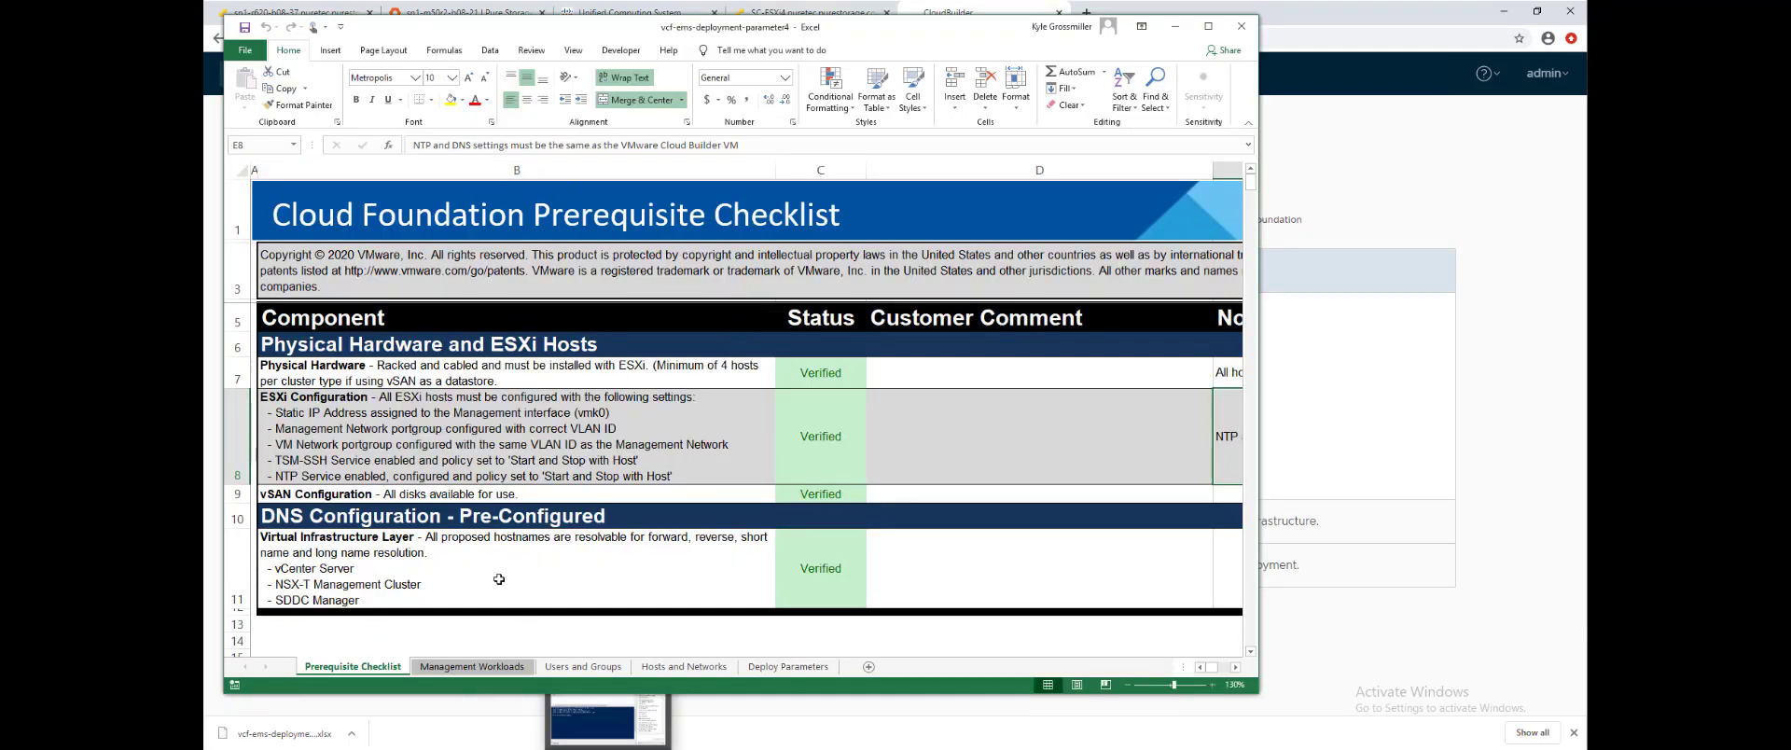
# - Review the Management Workloads, Hosts and Networks, and Deploy Parameters sheets of the vcf-ems-deployment-parameter4 workbook in Excel
pyautogui.click(472, 666)
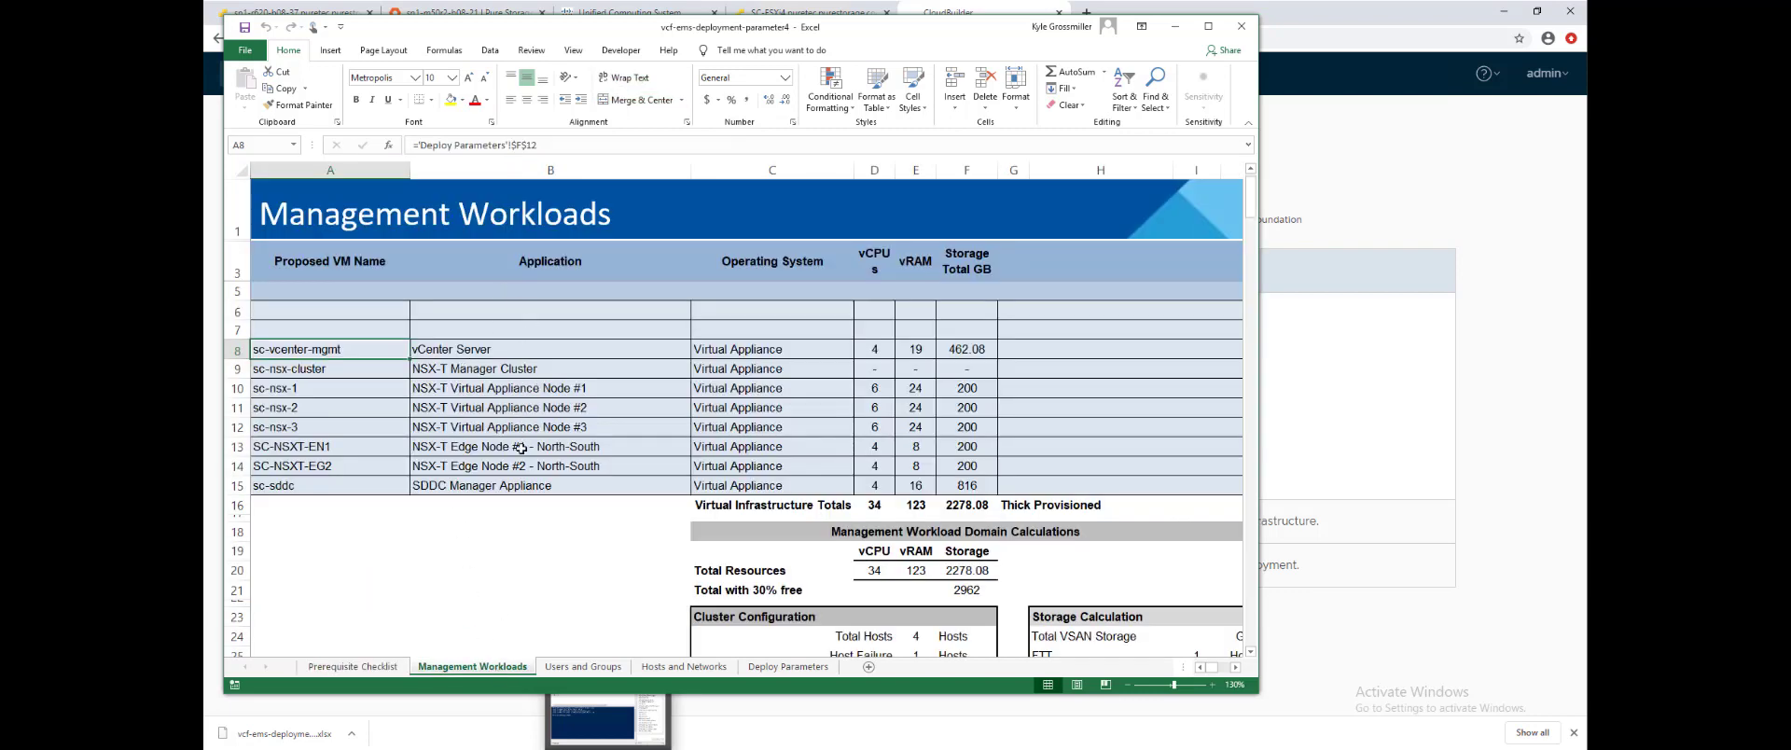
pyautogui.click(683, 667)
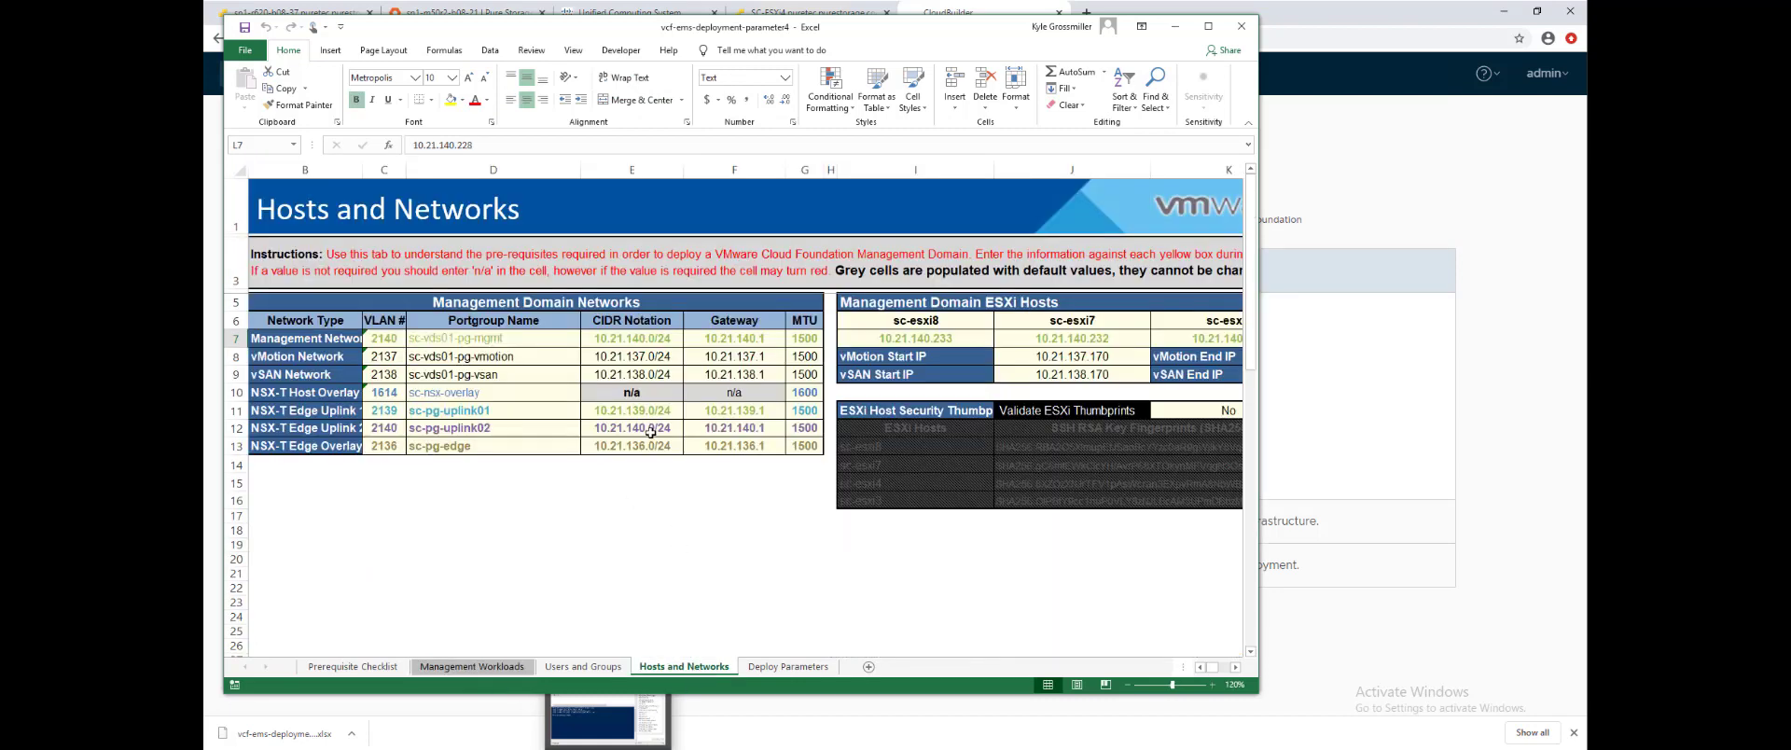
pyautogui.click(841, 363)
pyautogui.press('Right')
pyautogui.press('Right')
pyautogui.press('Right')
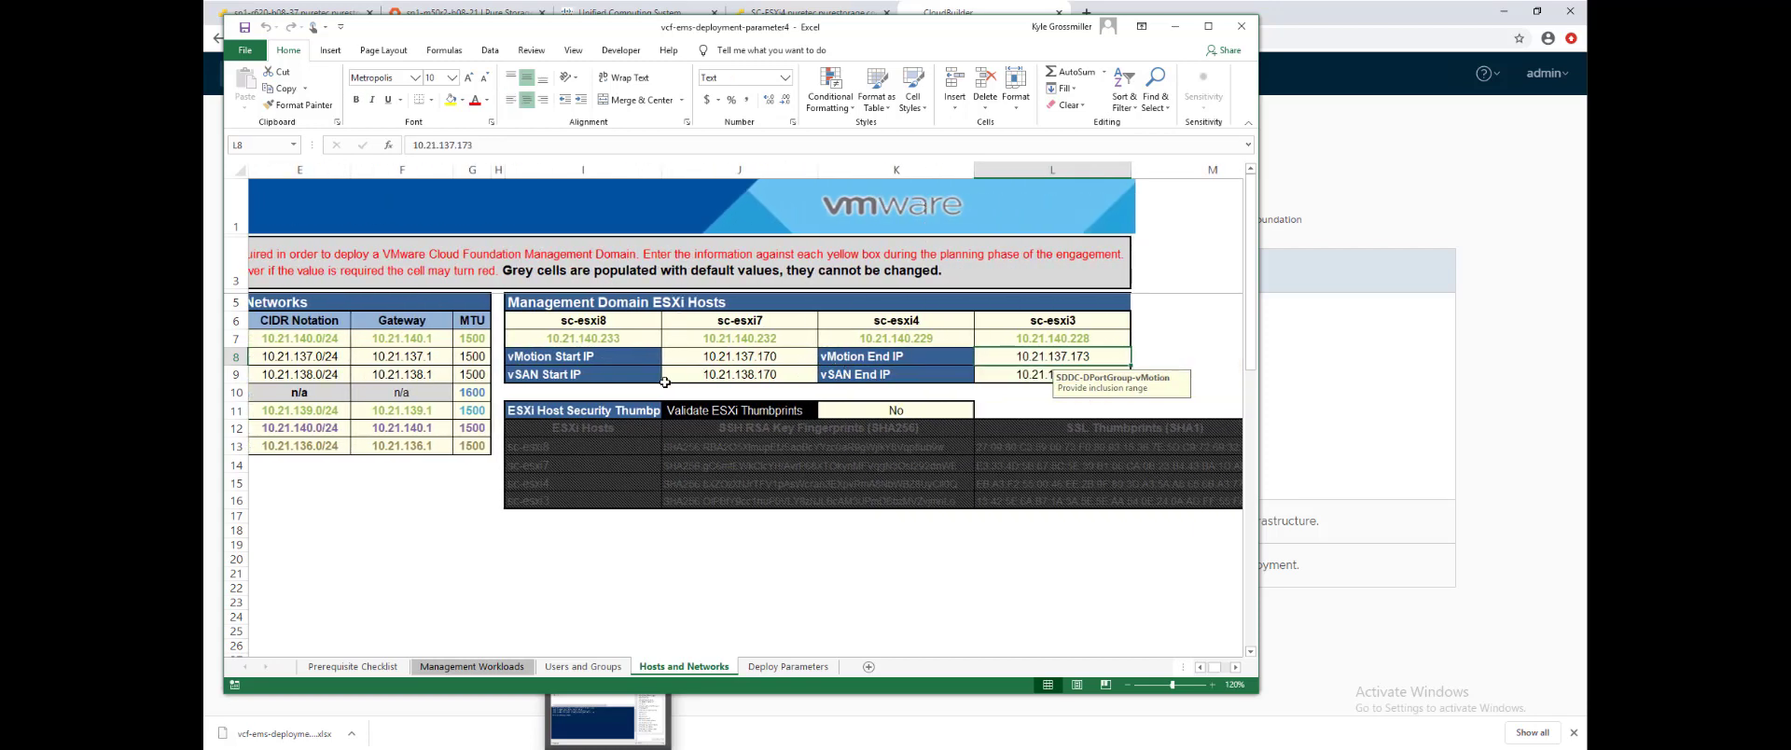
pyautogui.click(788, 666)
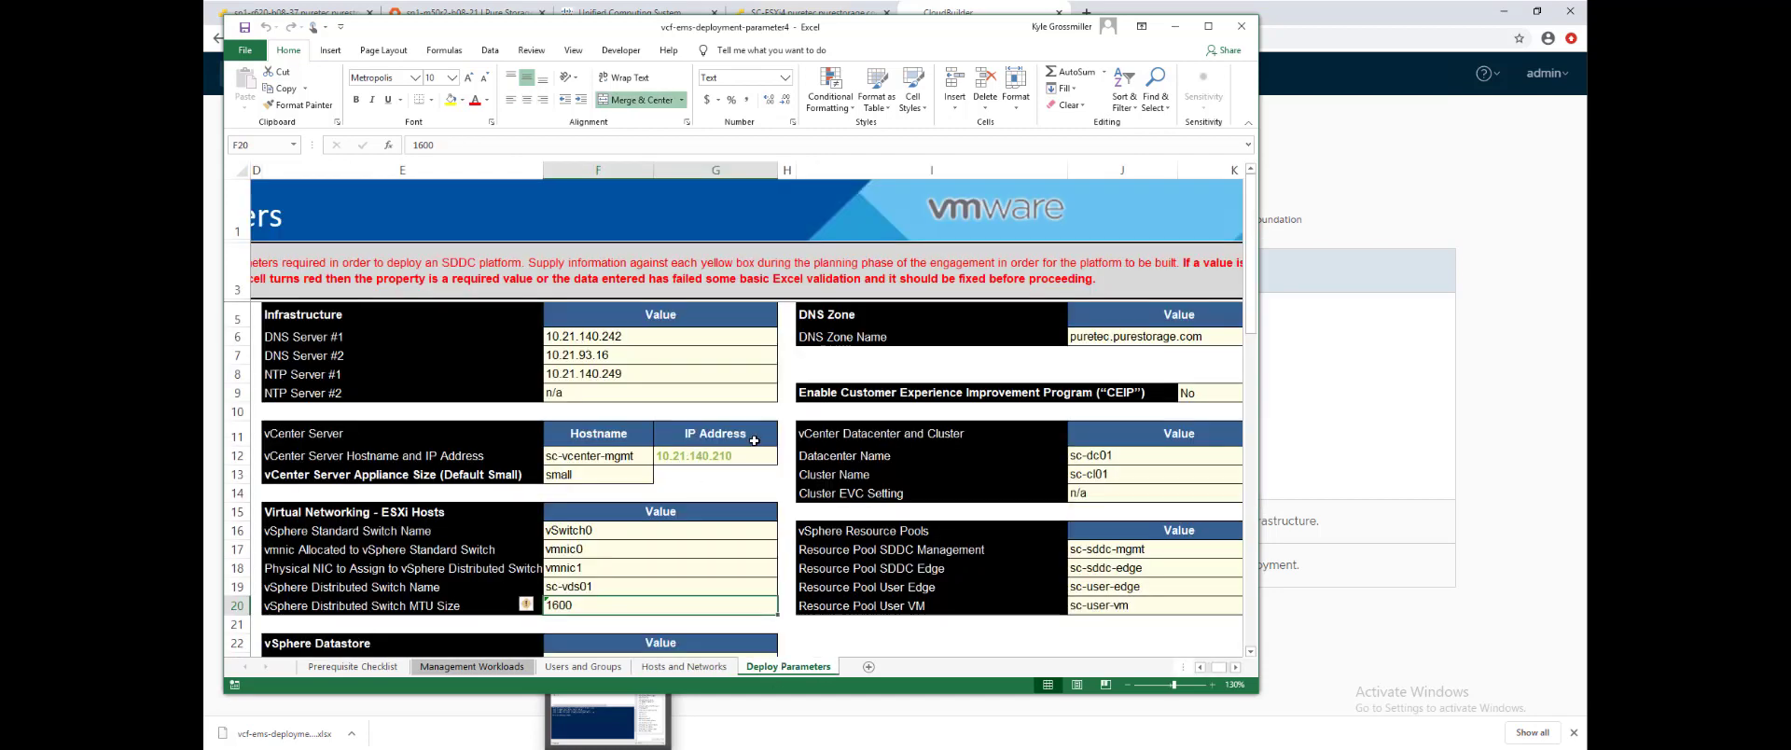
pyautogui.scroll(-4, 762, 416)
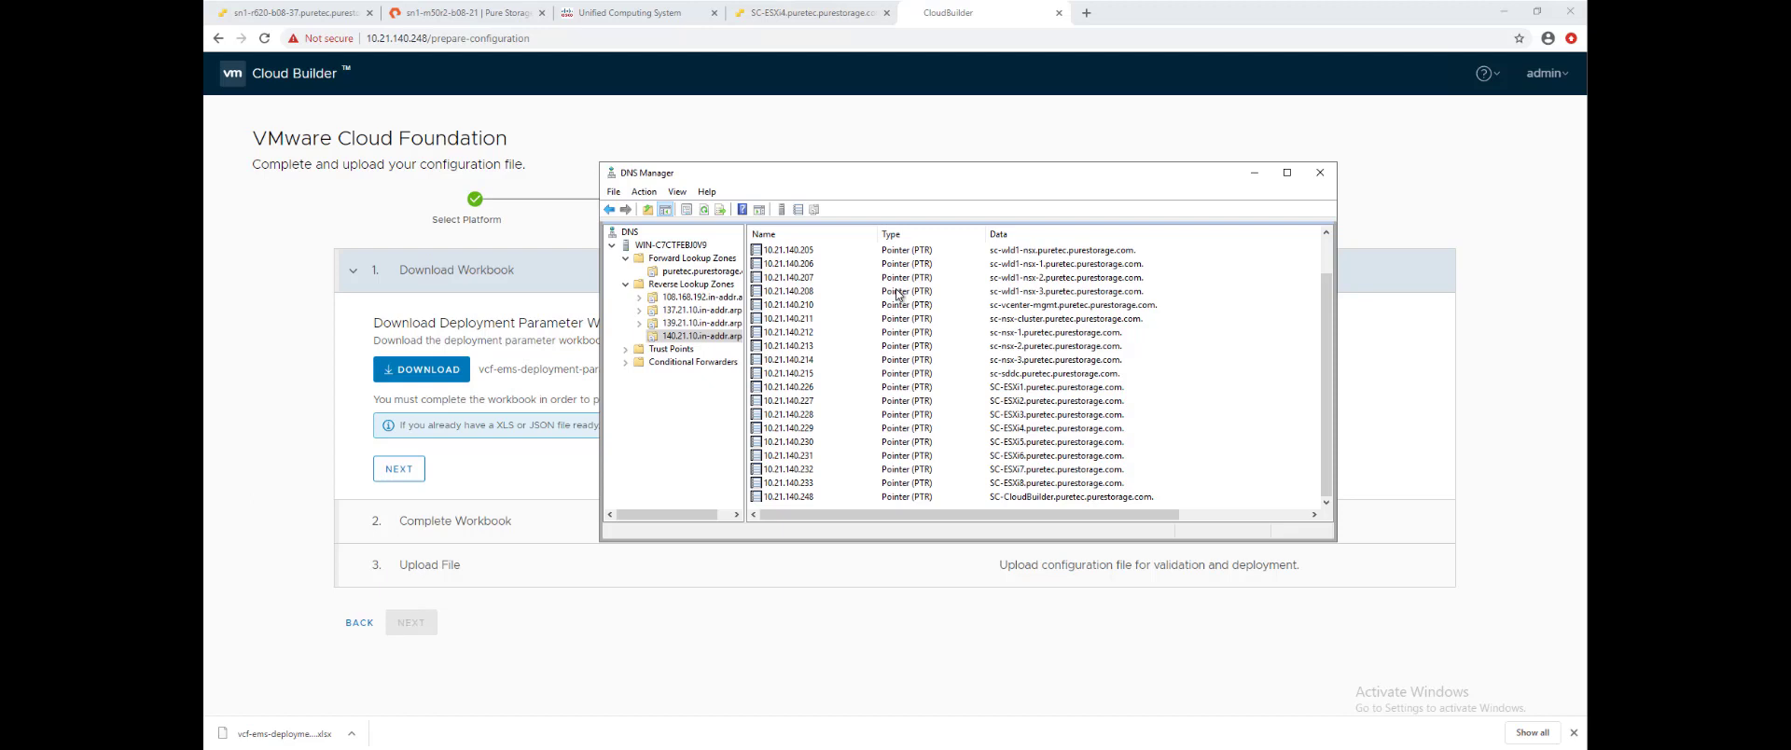
# - Check the vCenter, NSX, SDDC and ESXi pointer records of the 140.21.10.in-addr.arpa zone in DNS Manager
pyautogui.scroll(1, 900, 292)
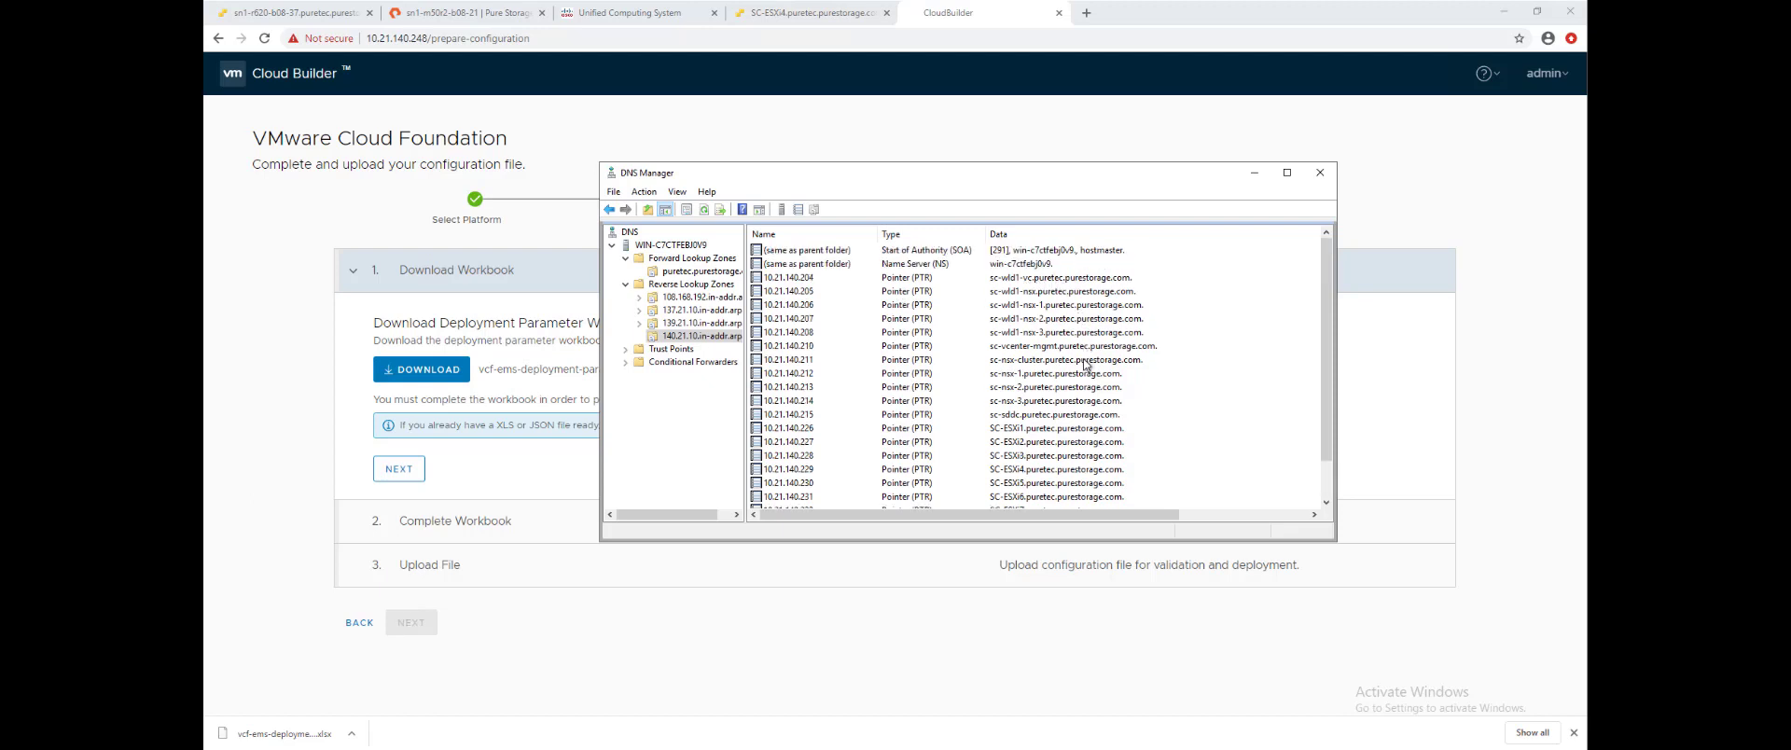
pyautogui.scroll(-1, 1085, 365)
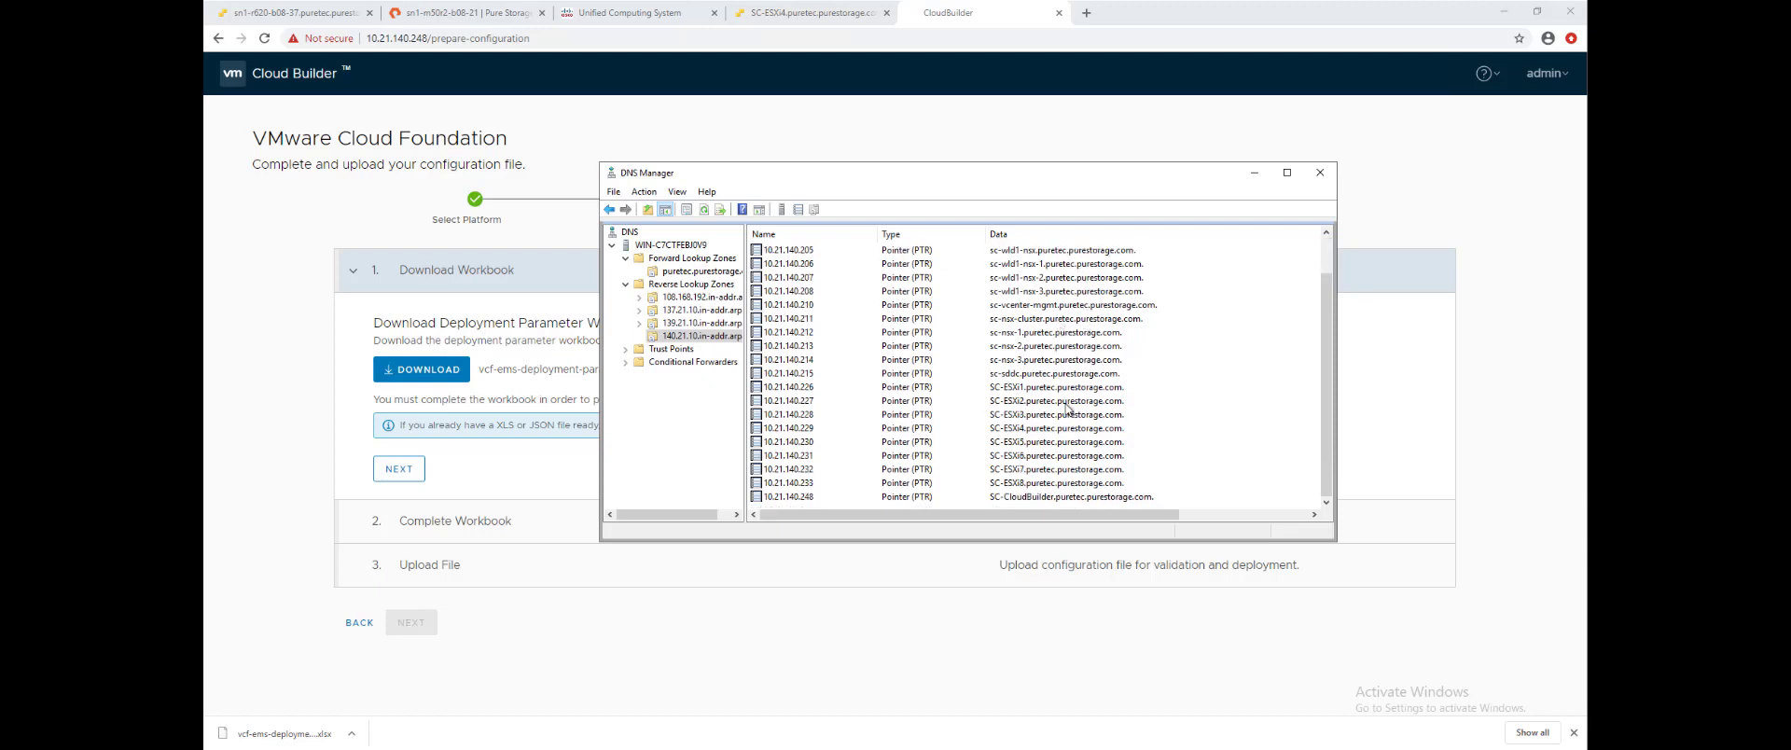
pyautogui.click(1024, 321)
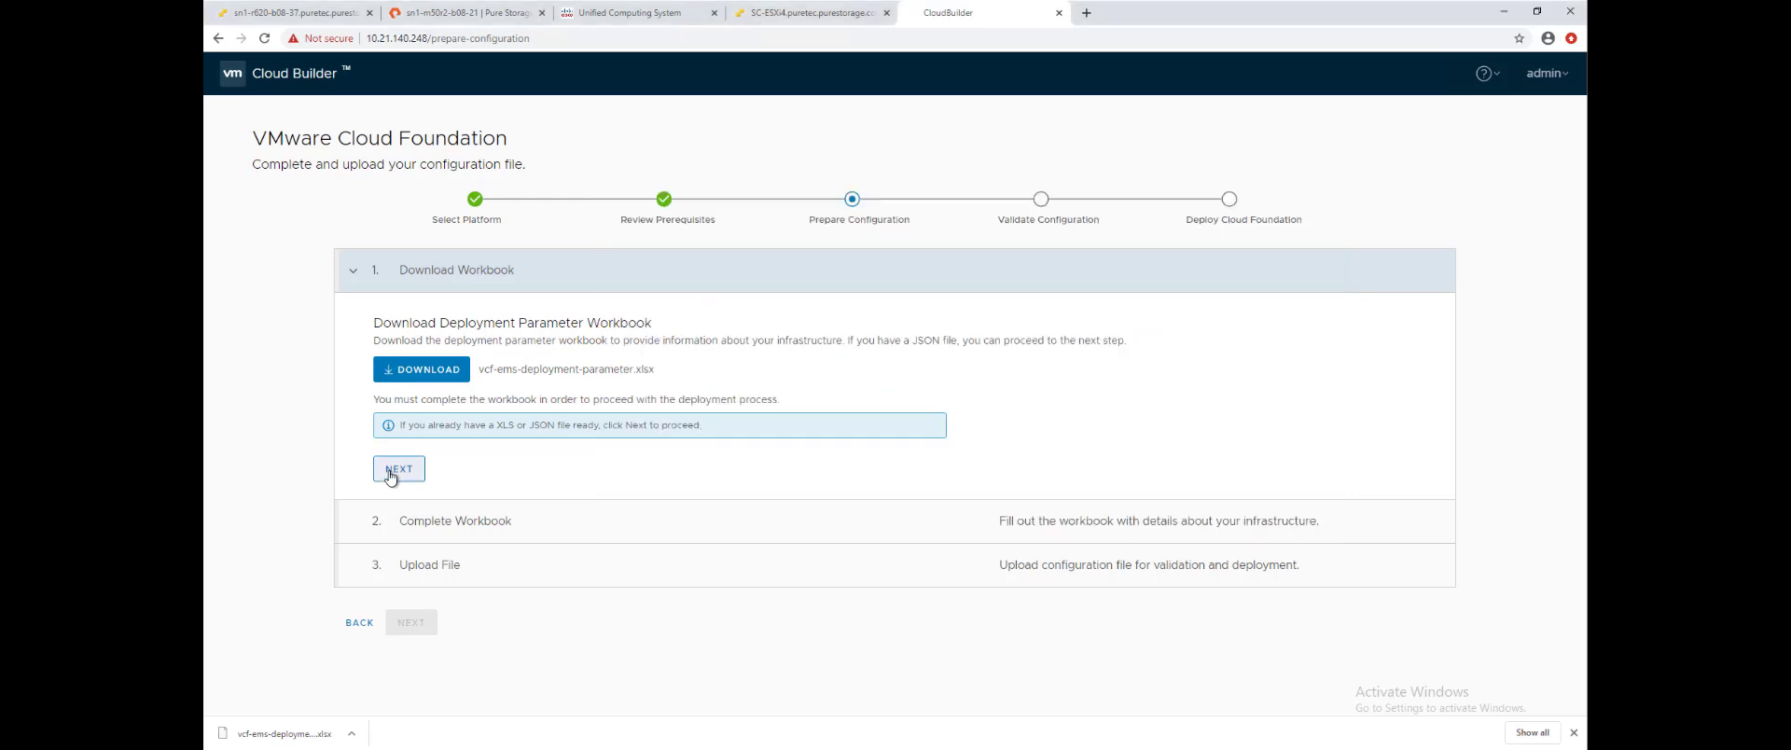
# - Upload vcf-ems-deployment-parameter4.xlsx from C:\SmartConfig as the Cloud Builder configuration file and start its validation
pyautogui.click(388, 472)
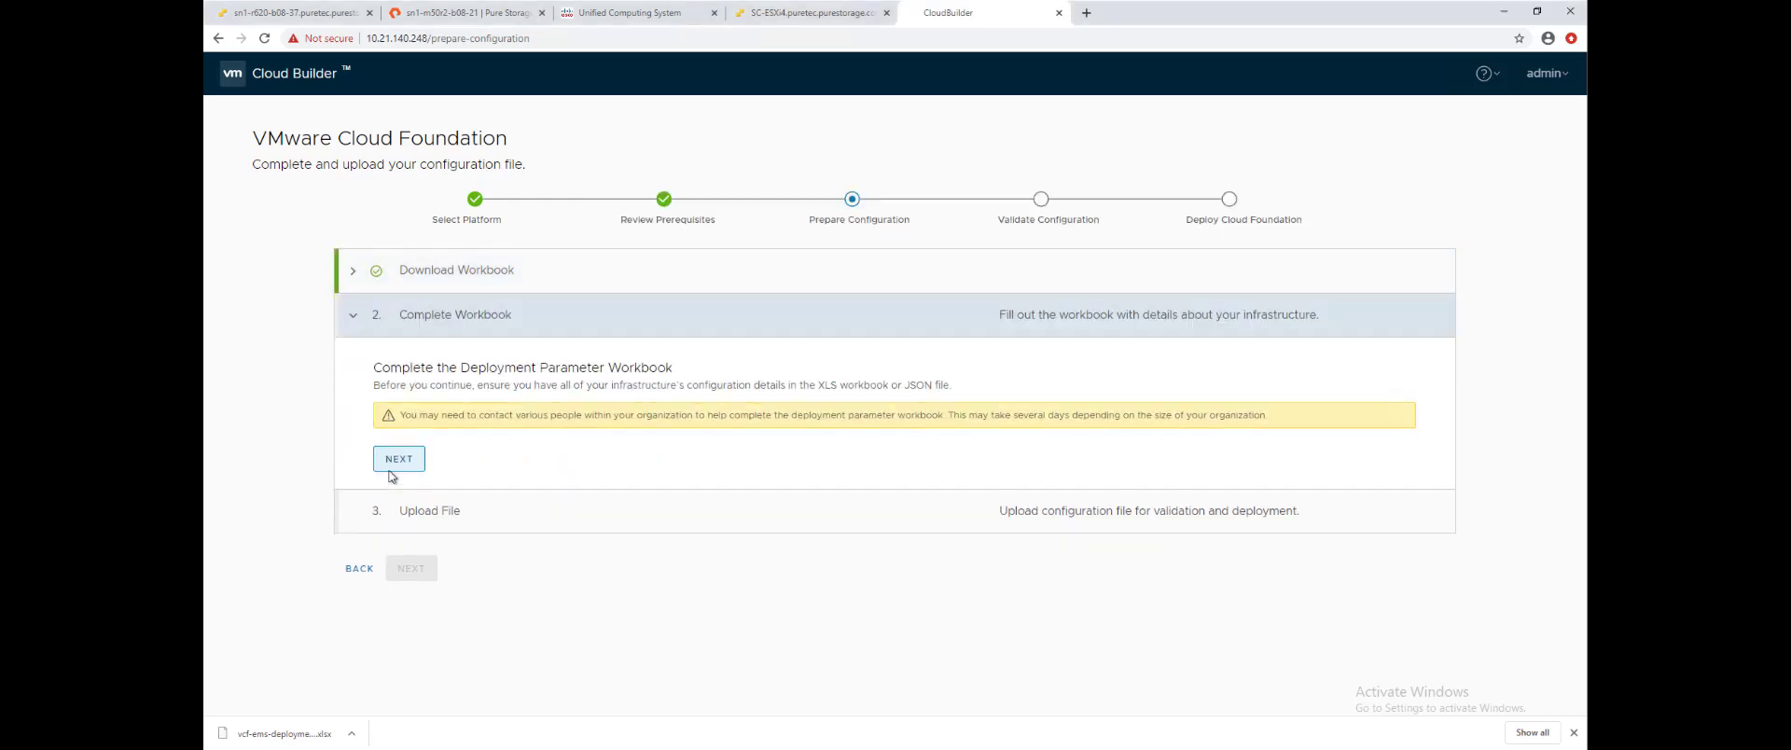
pyautogui.click(398, 460)
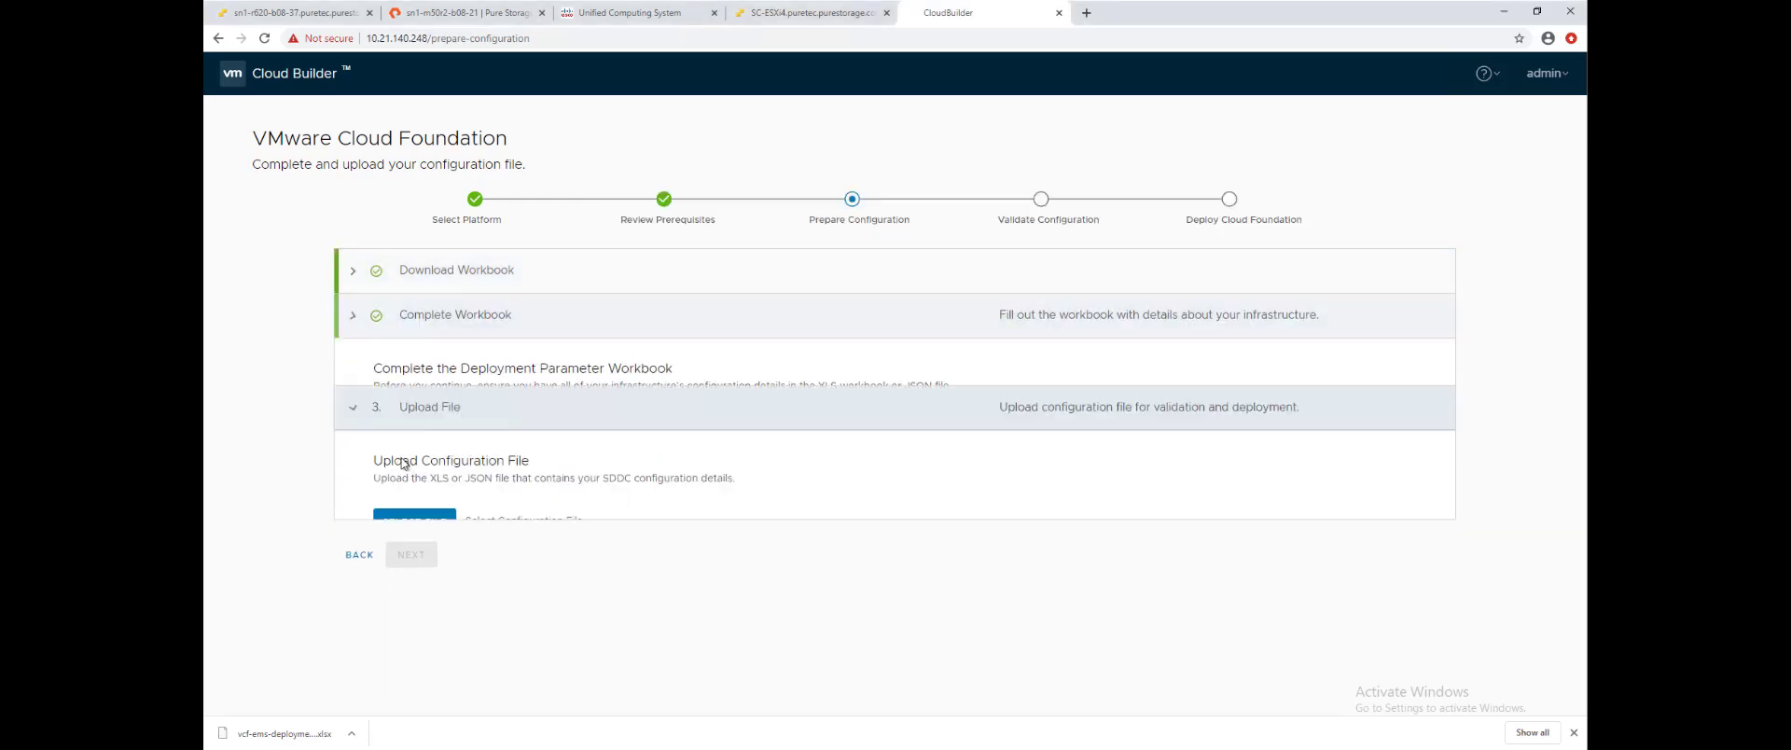
pyautogui.click(414, 473)
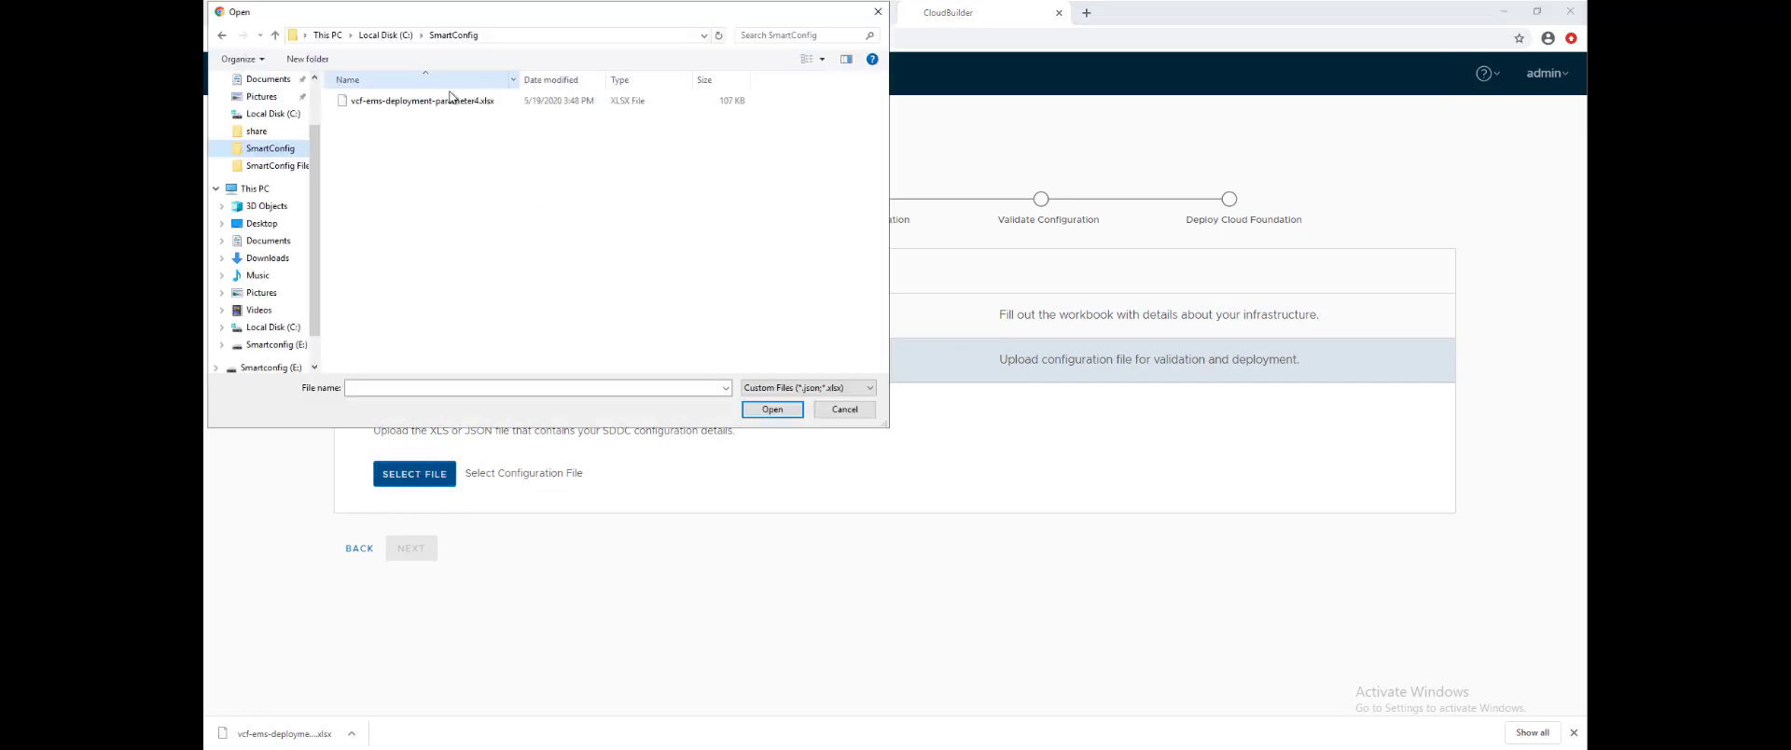
pyautogui.click(439, 105)
pyautogui.click(767, 405)
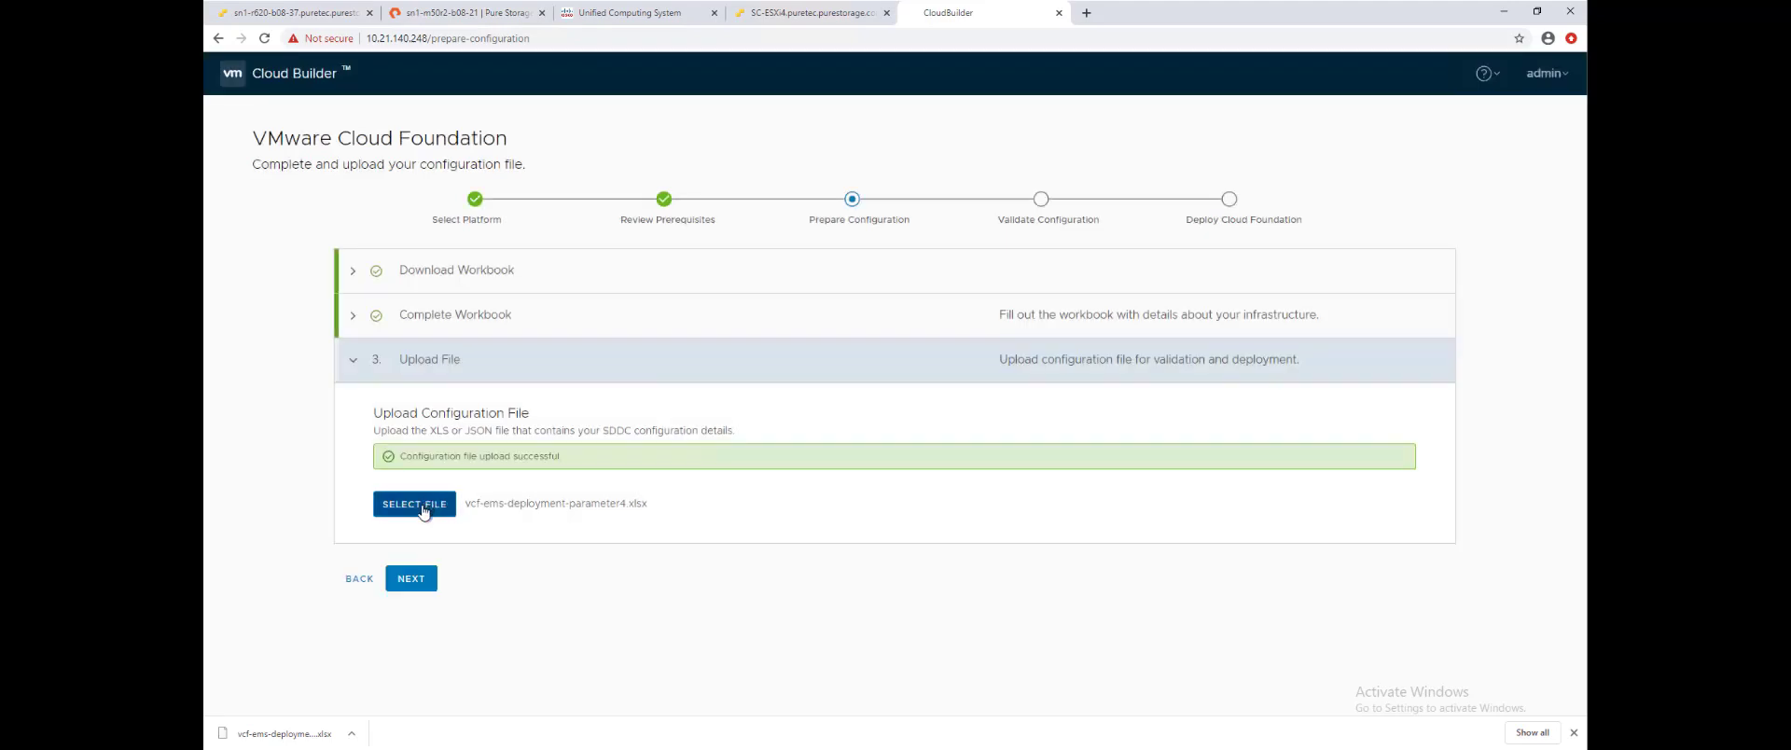
pyautogui.click(418, 581)
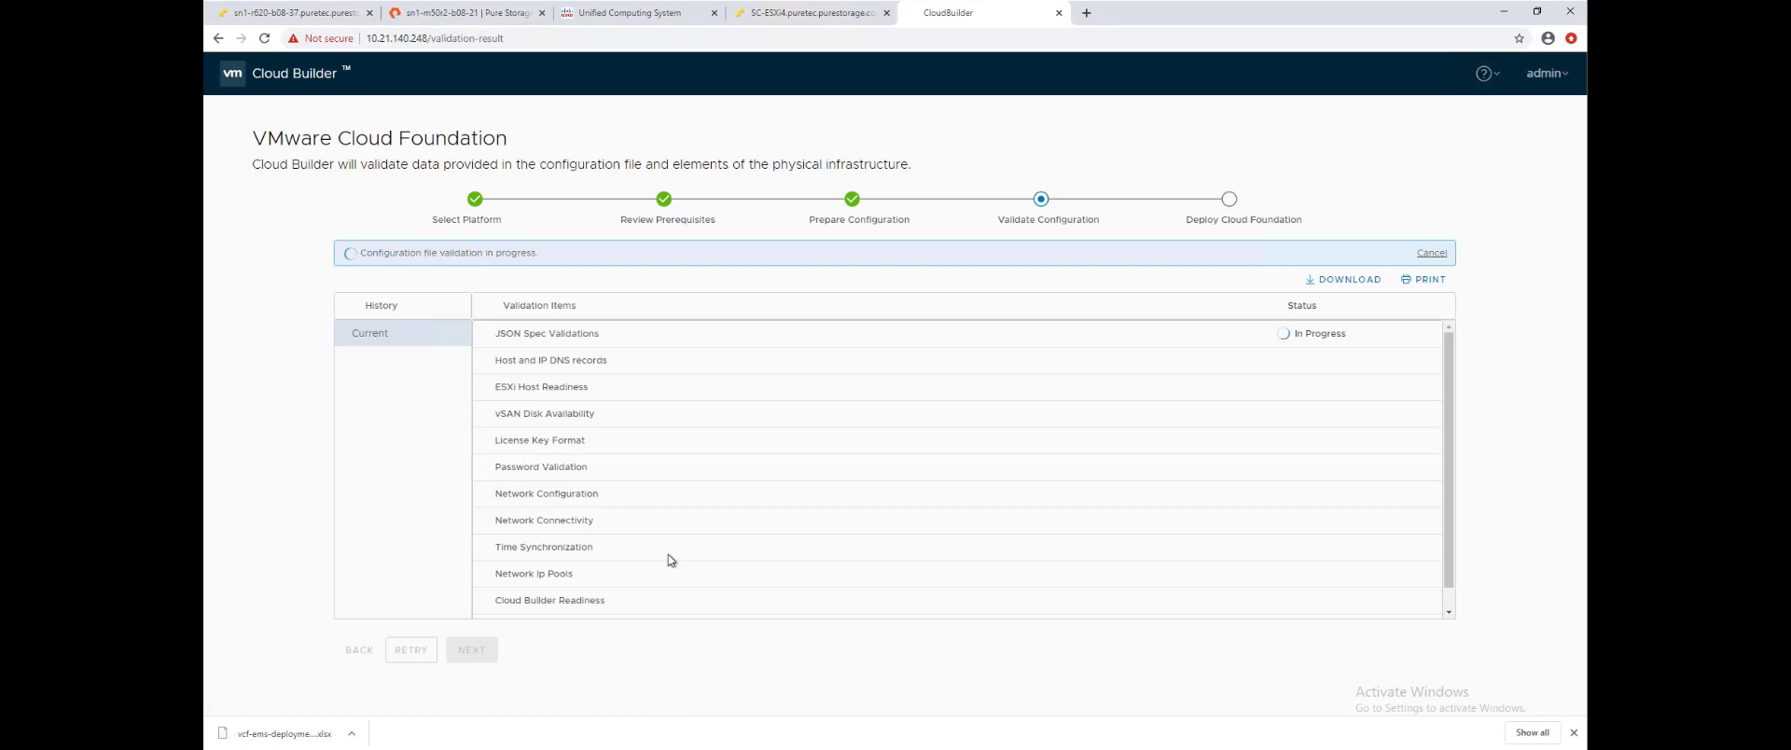
# - Review the validation results, acknowledge the warnings and start the SDDC deployment
pyautogui.scroll(-1, 620, 434)
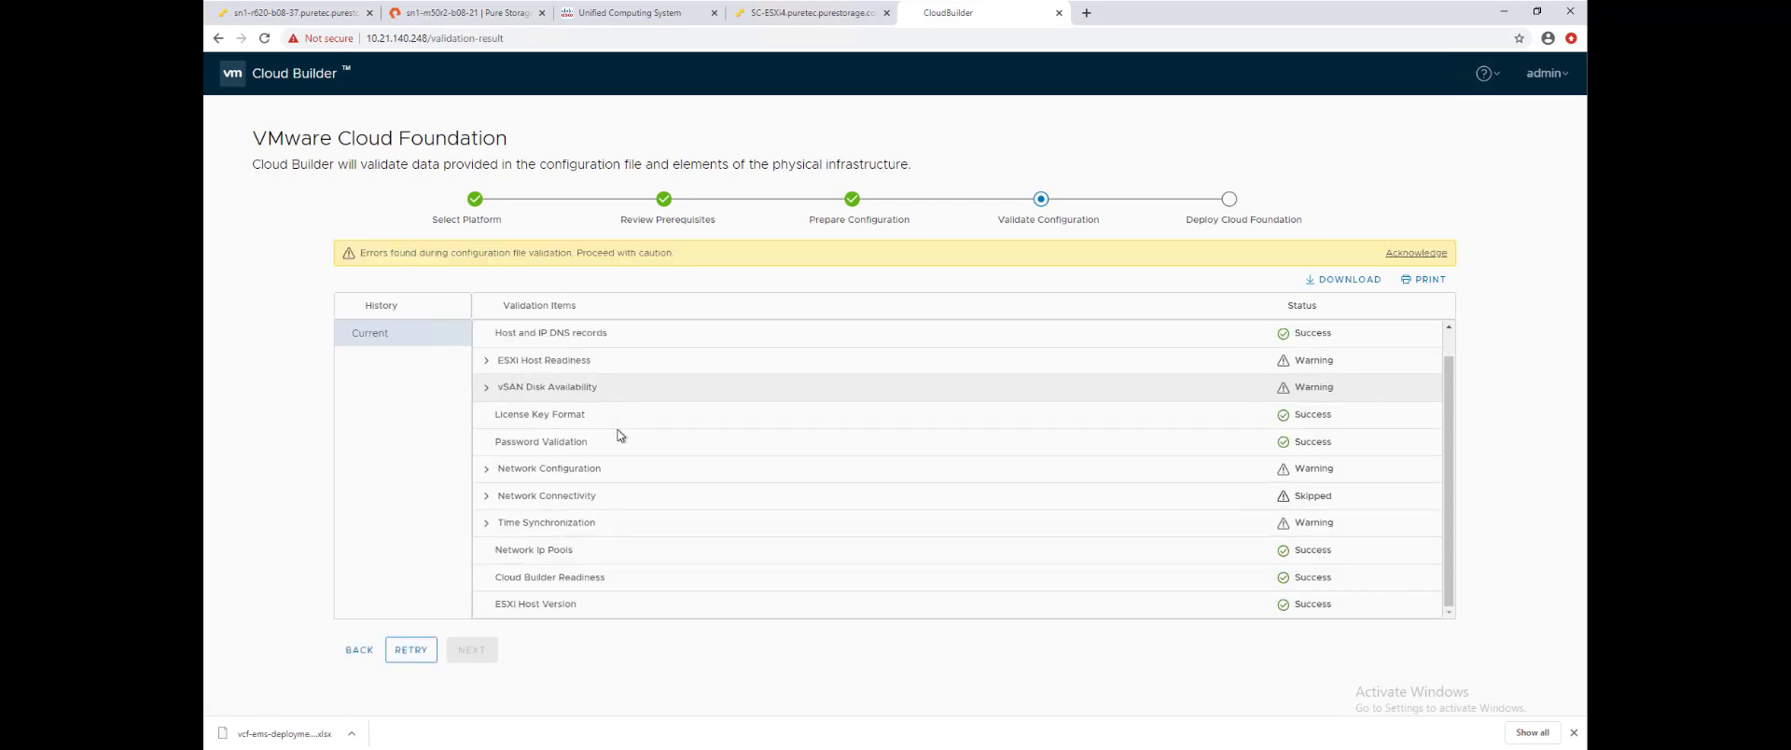
pyautogui.scroll(1, 619, 435)
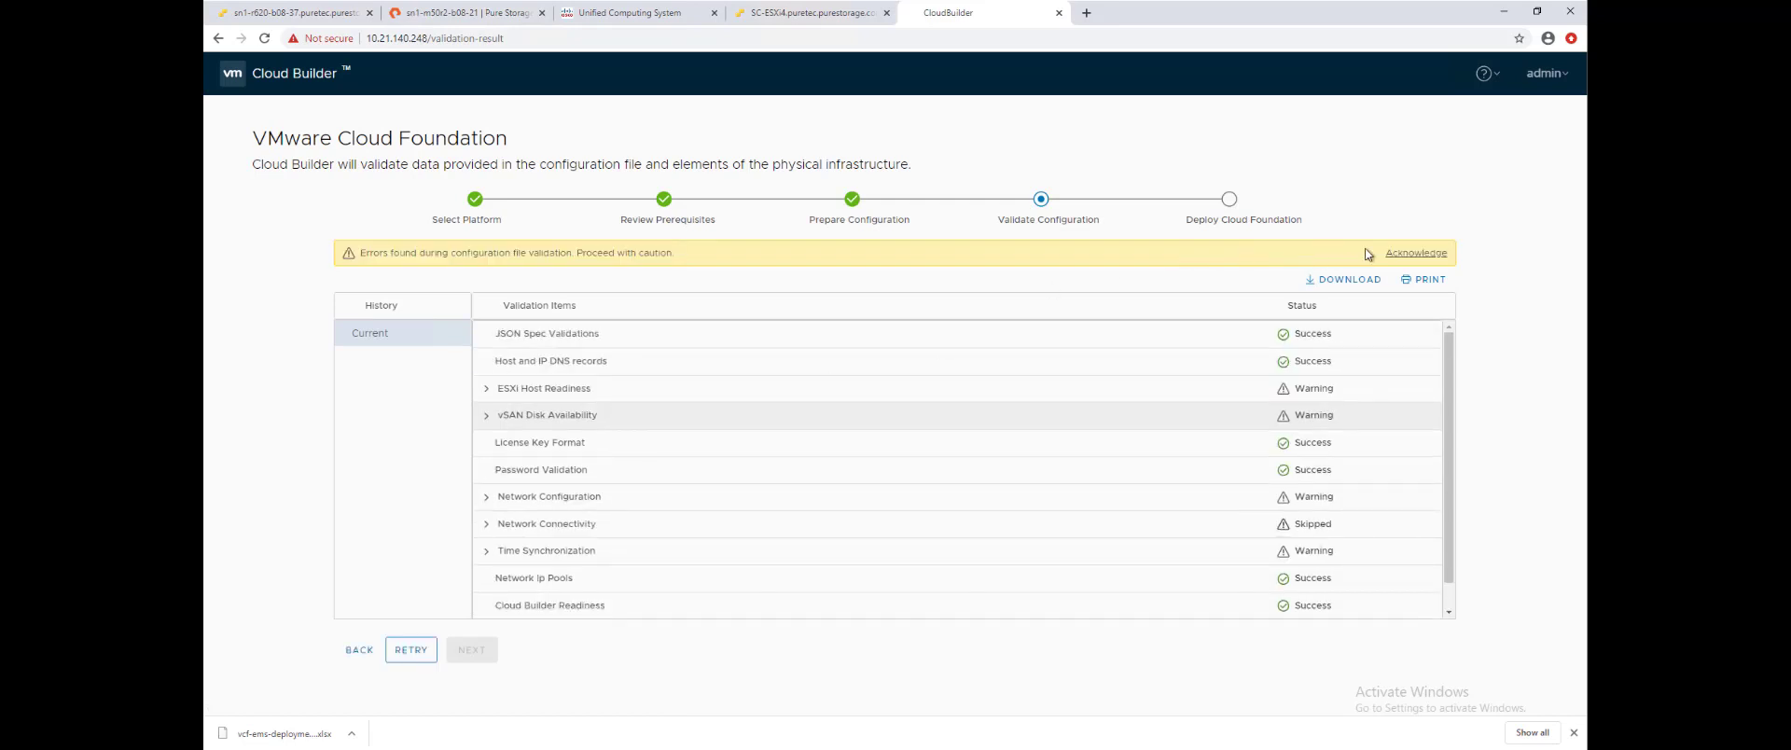
pyautogui.click(1416, 252)
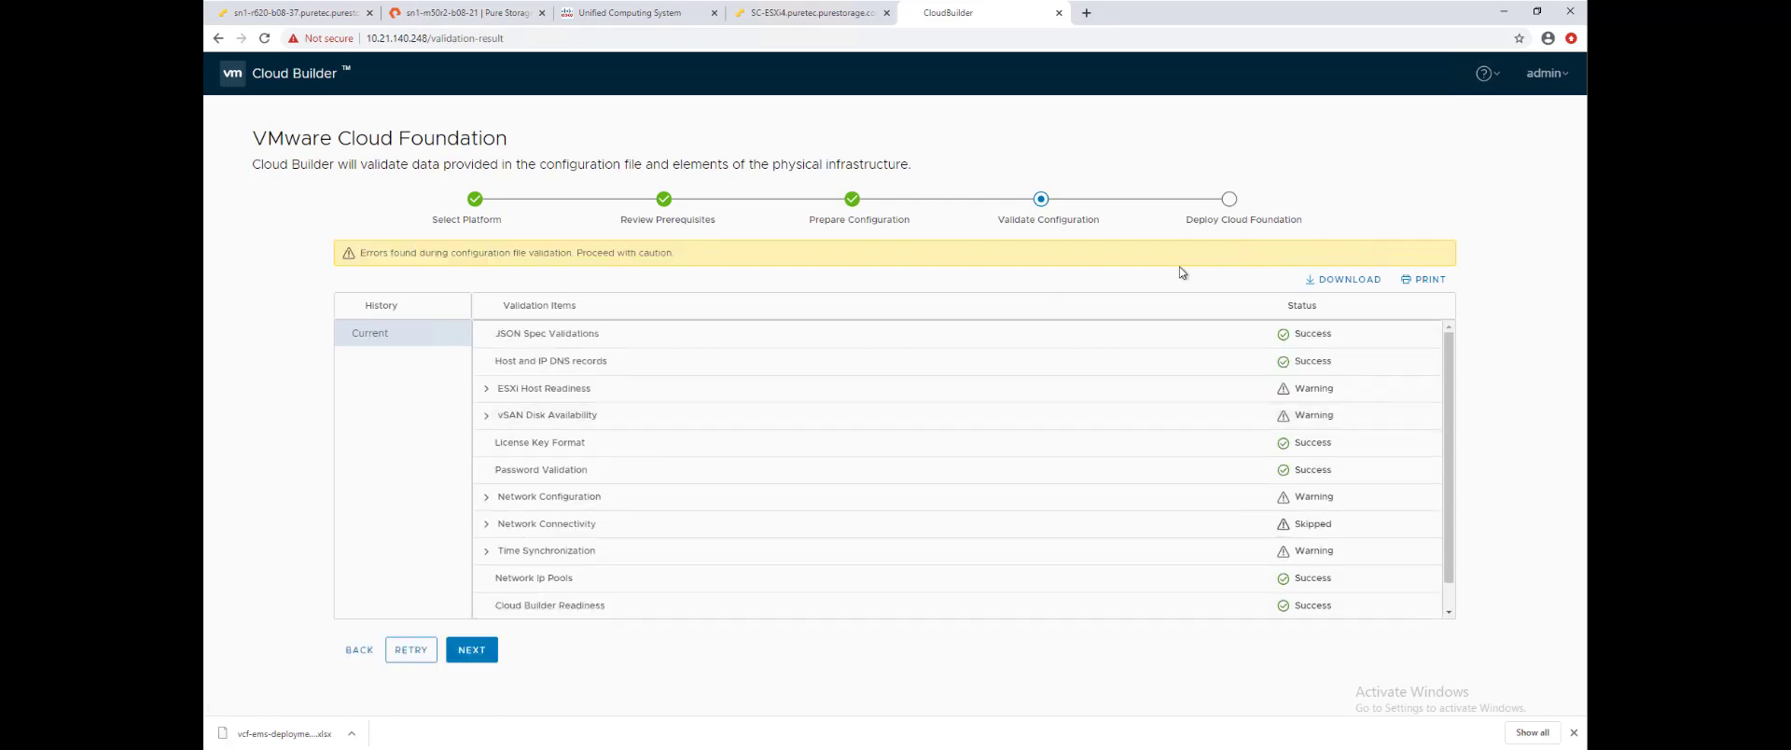
pyautogui.click(471, 650)
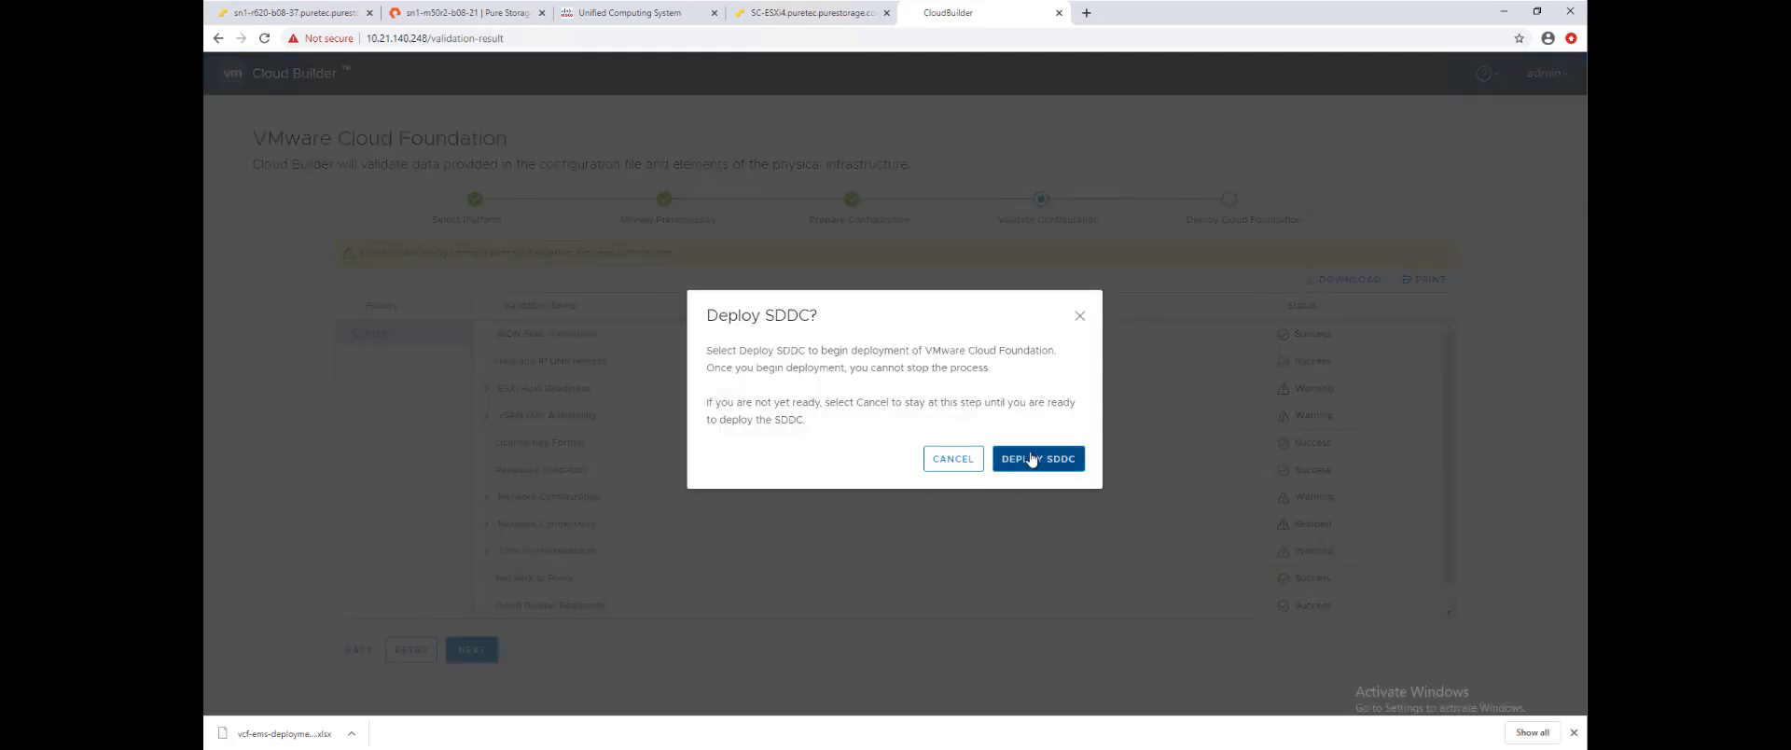
pyautogui.click(1032, 460)
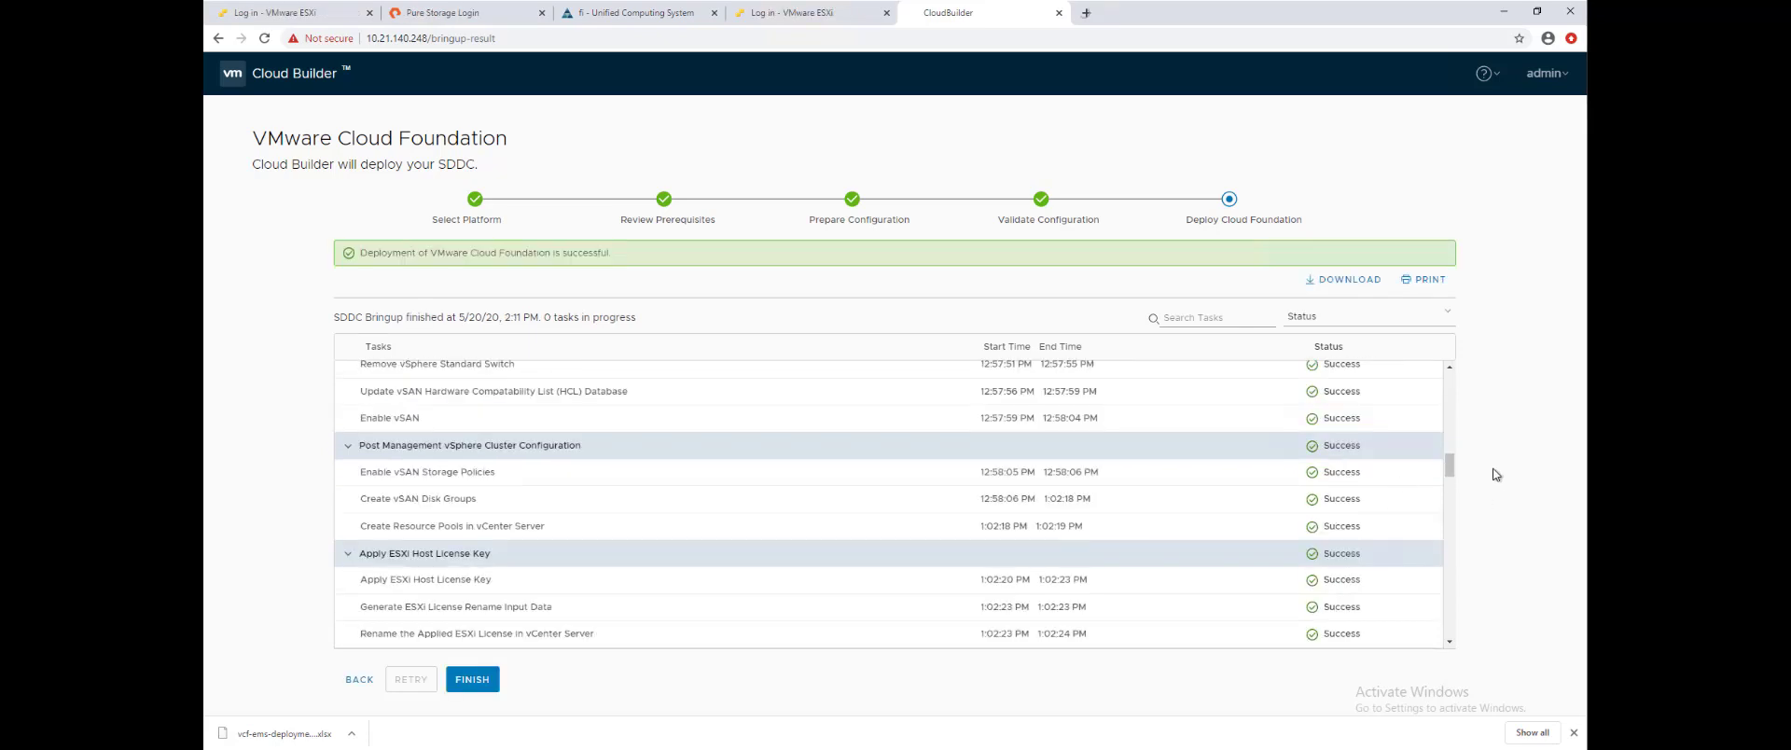
# - Review the bring-up tasks through the end of the list, finish the deployment wizard and launch SDDC Manager
pyautogui.moveTo(1448, 466); pyautogui.dragTo(1478, 665)
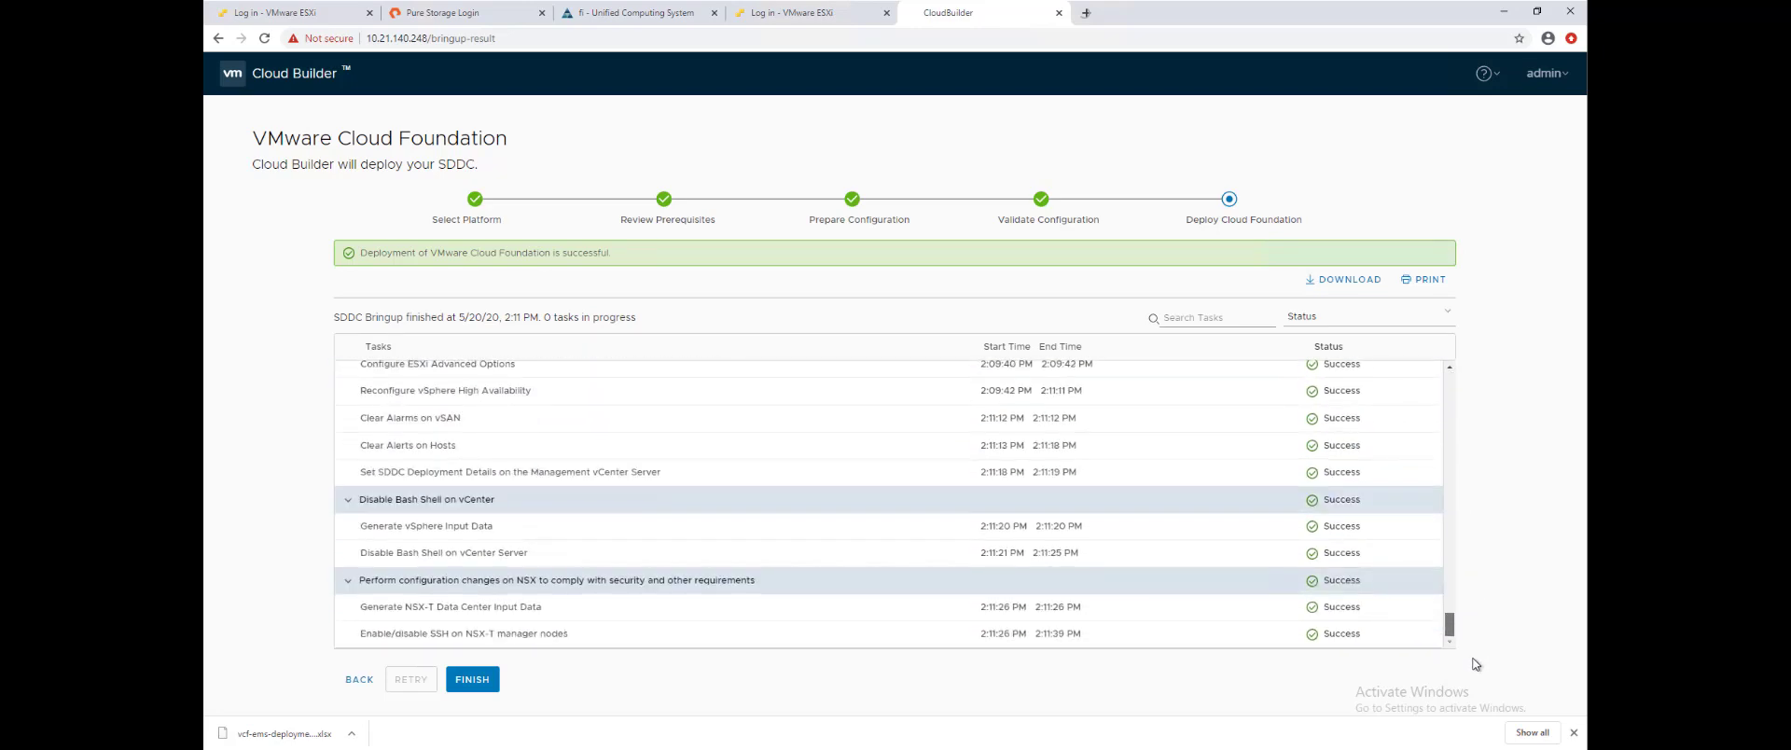
pyautogui.click(472, 679)
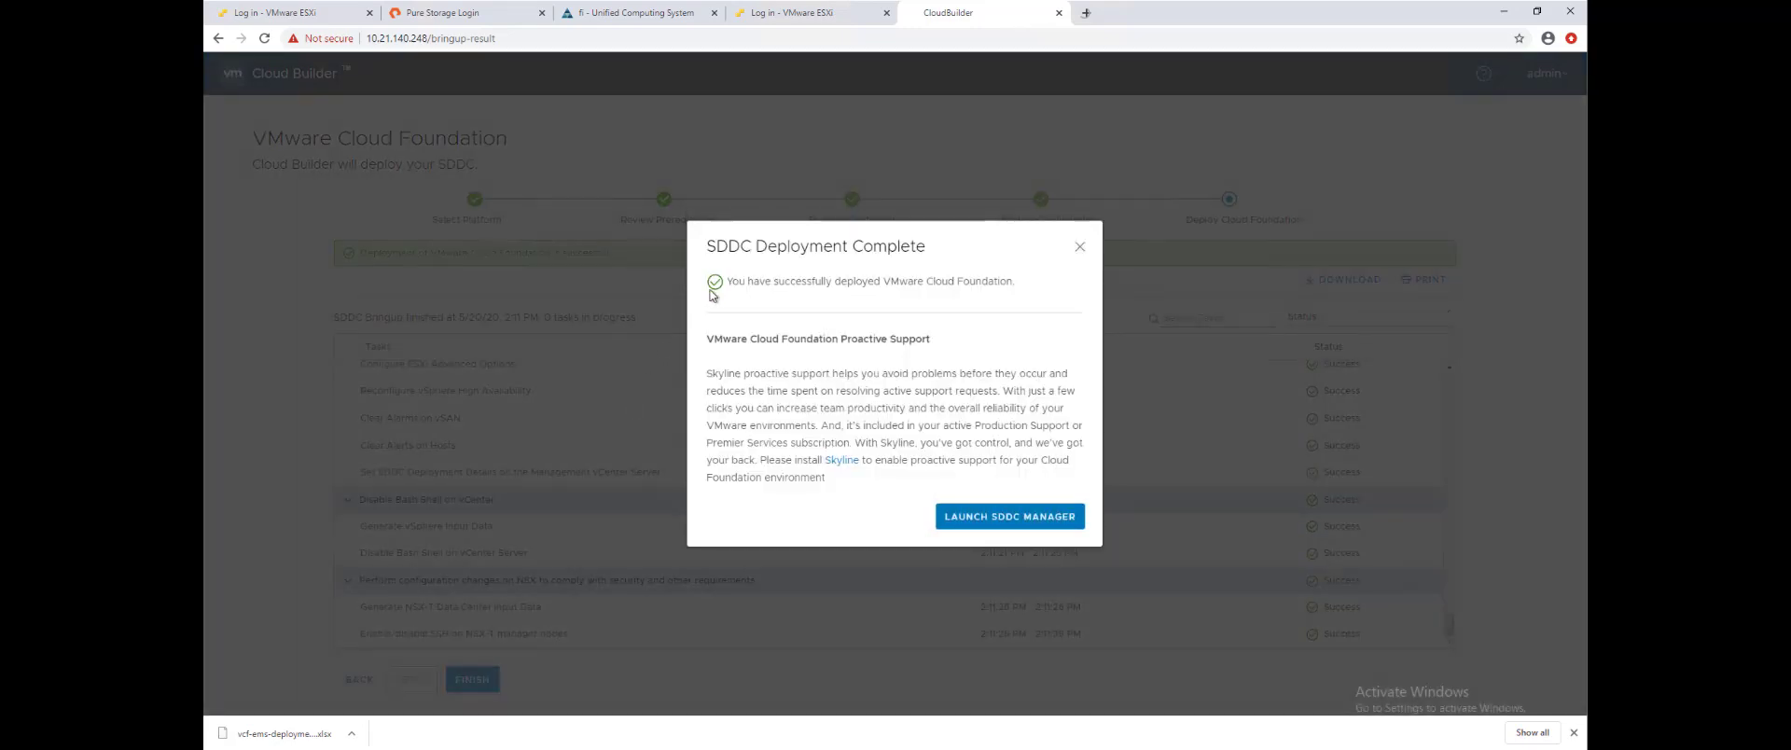
pyautogui.click(945, 524)
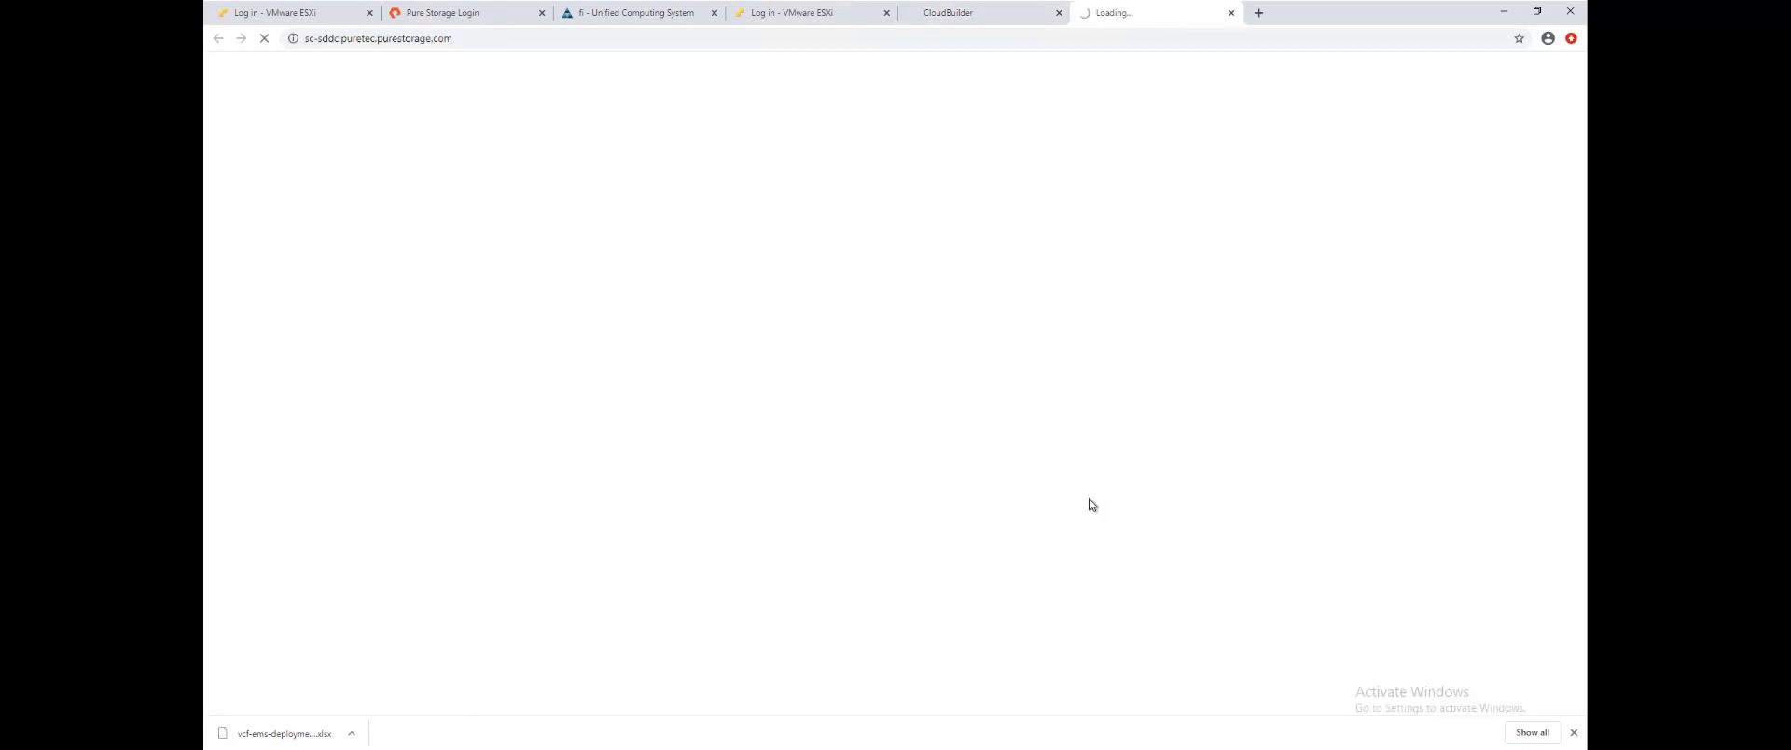